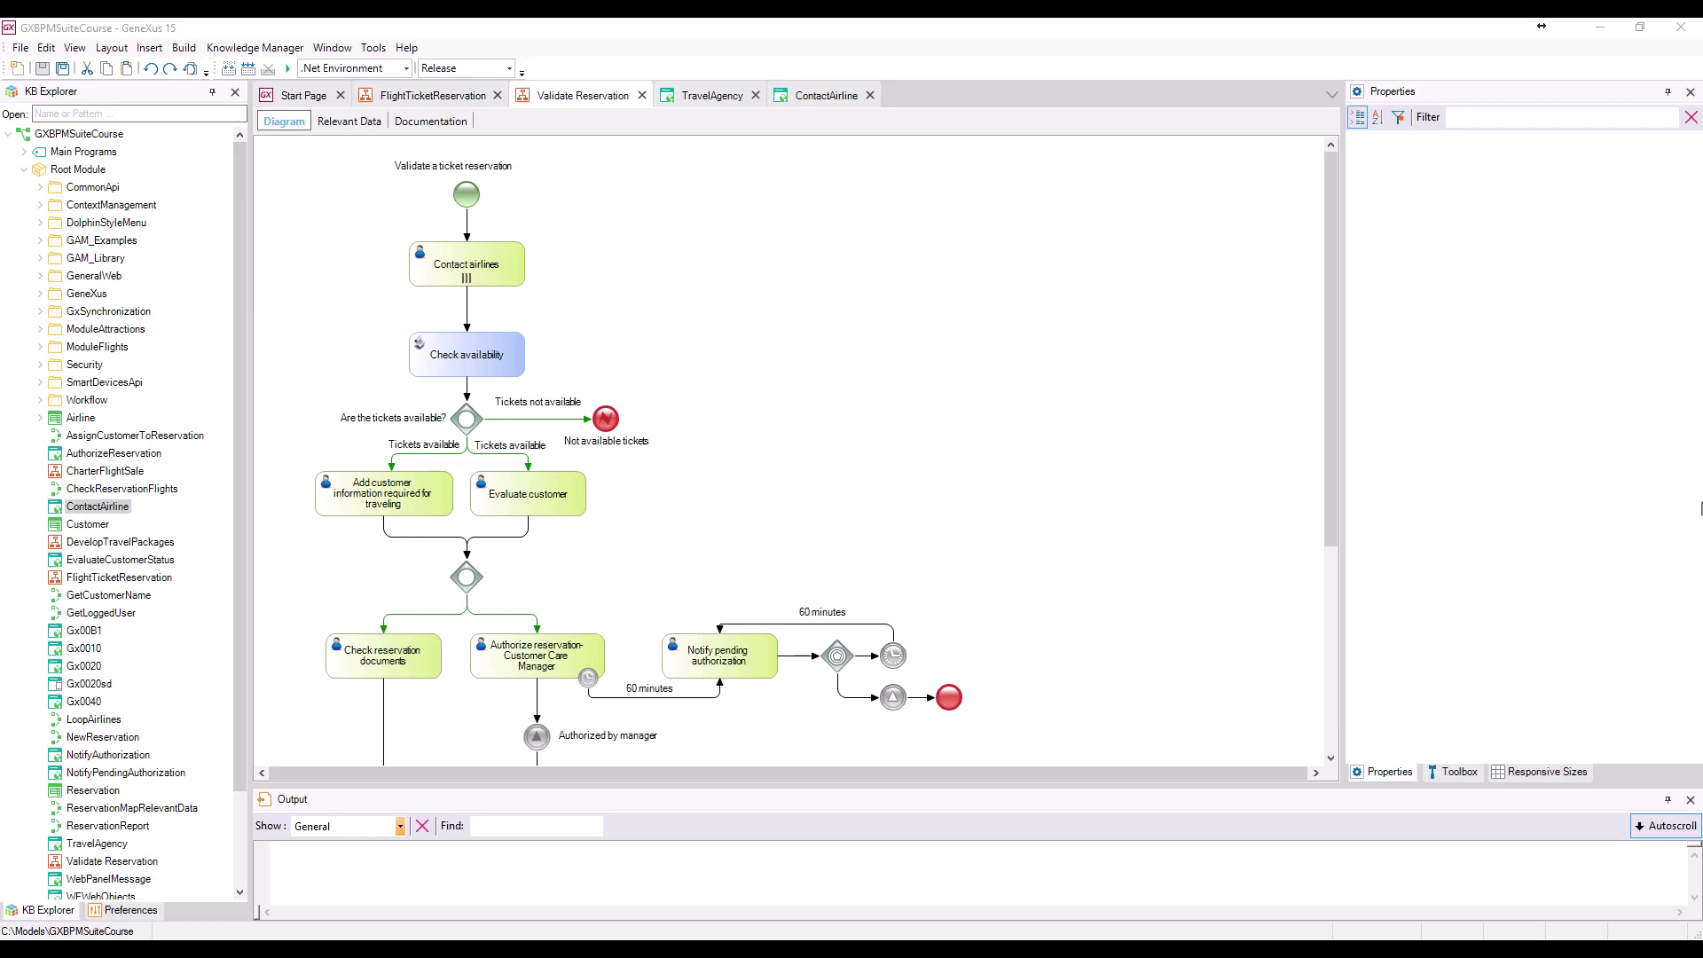
Enable sending e-mail for the Contact airlines task in the Validate Reservation diagram by setting Send e-mail to True.
click(470, 255)
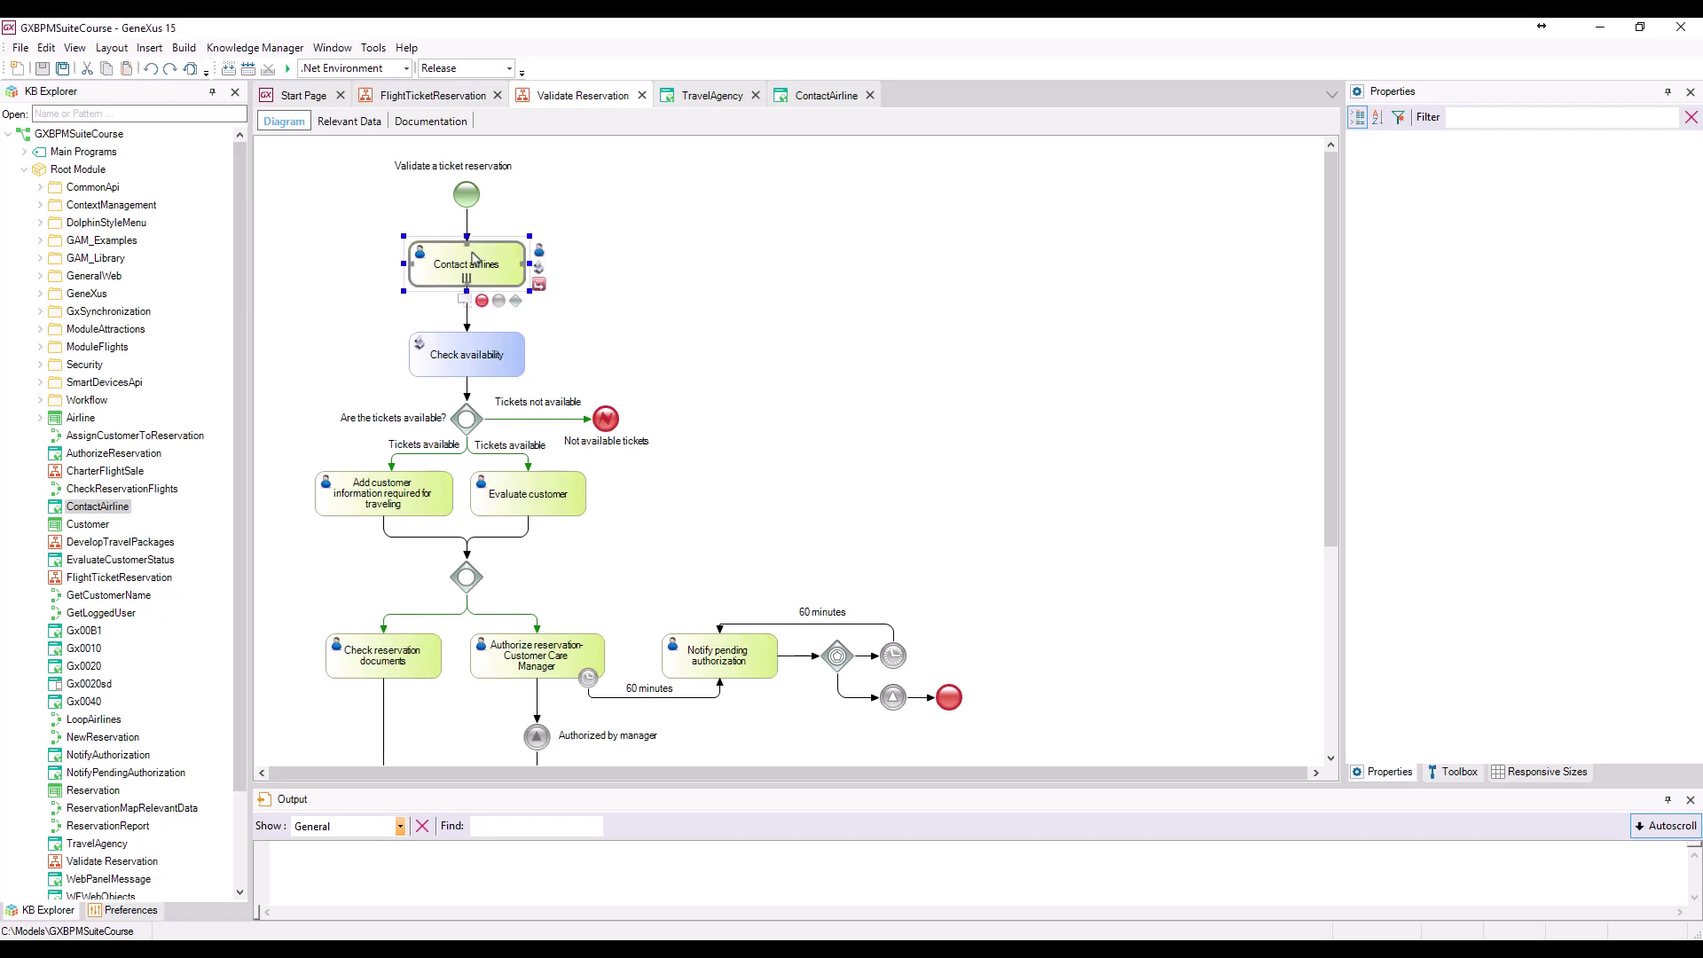
click(1611, 412)
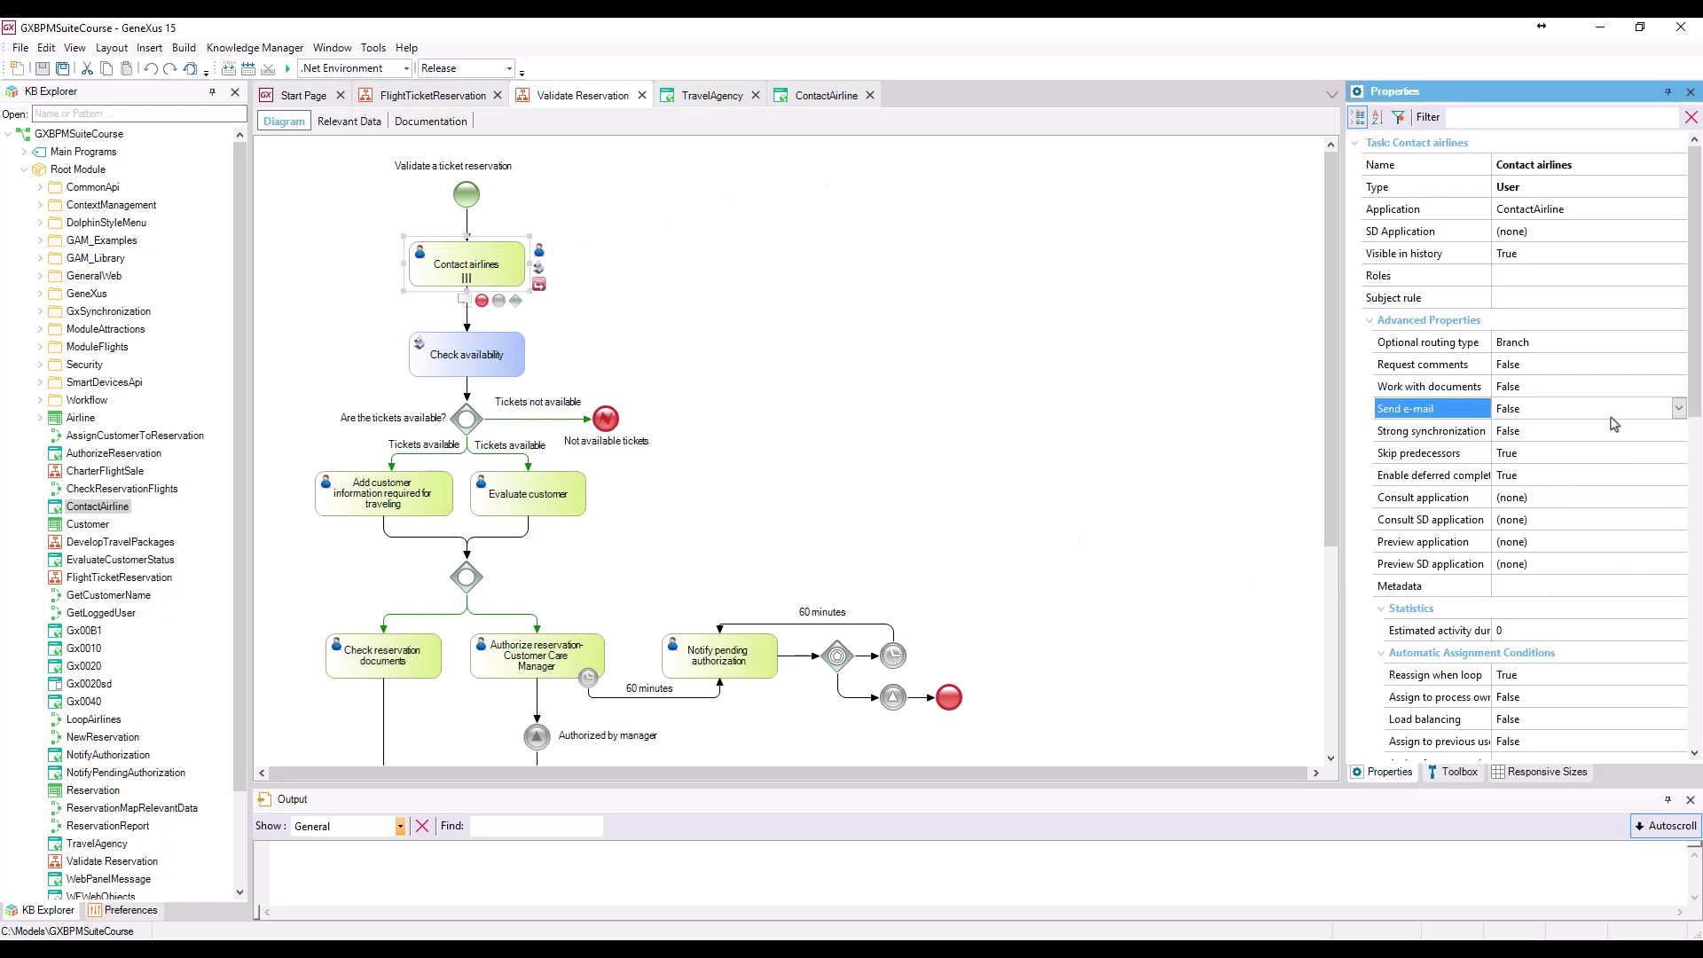
click(1679, 409)
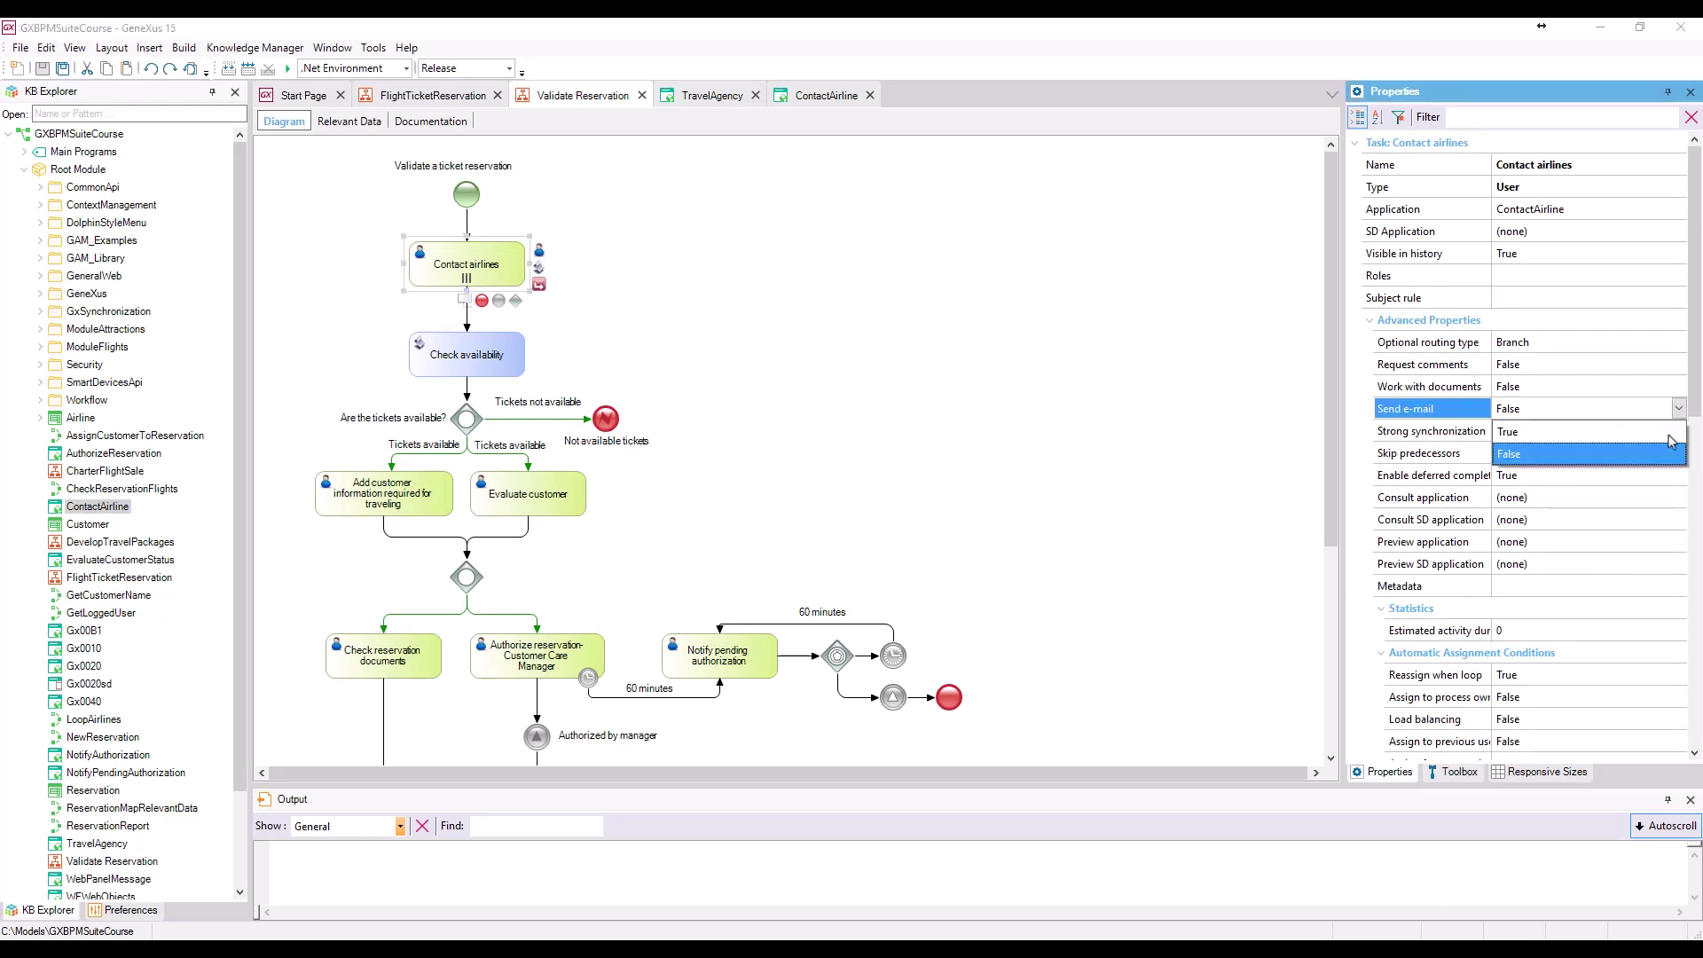
click(1674, 432)
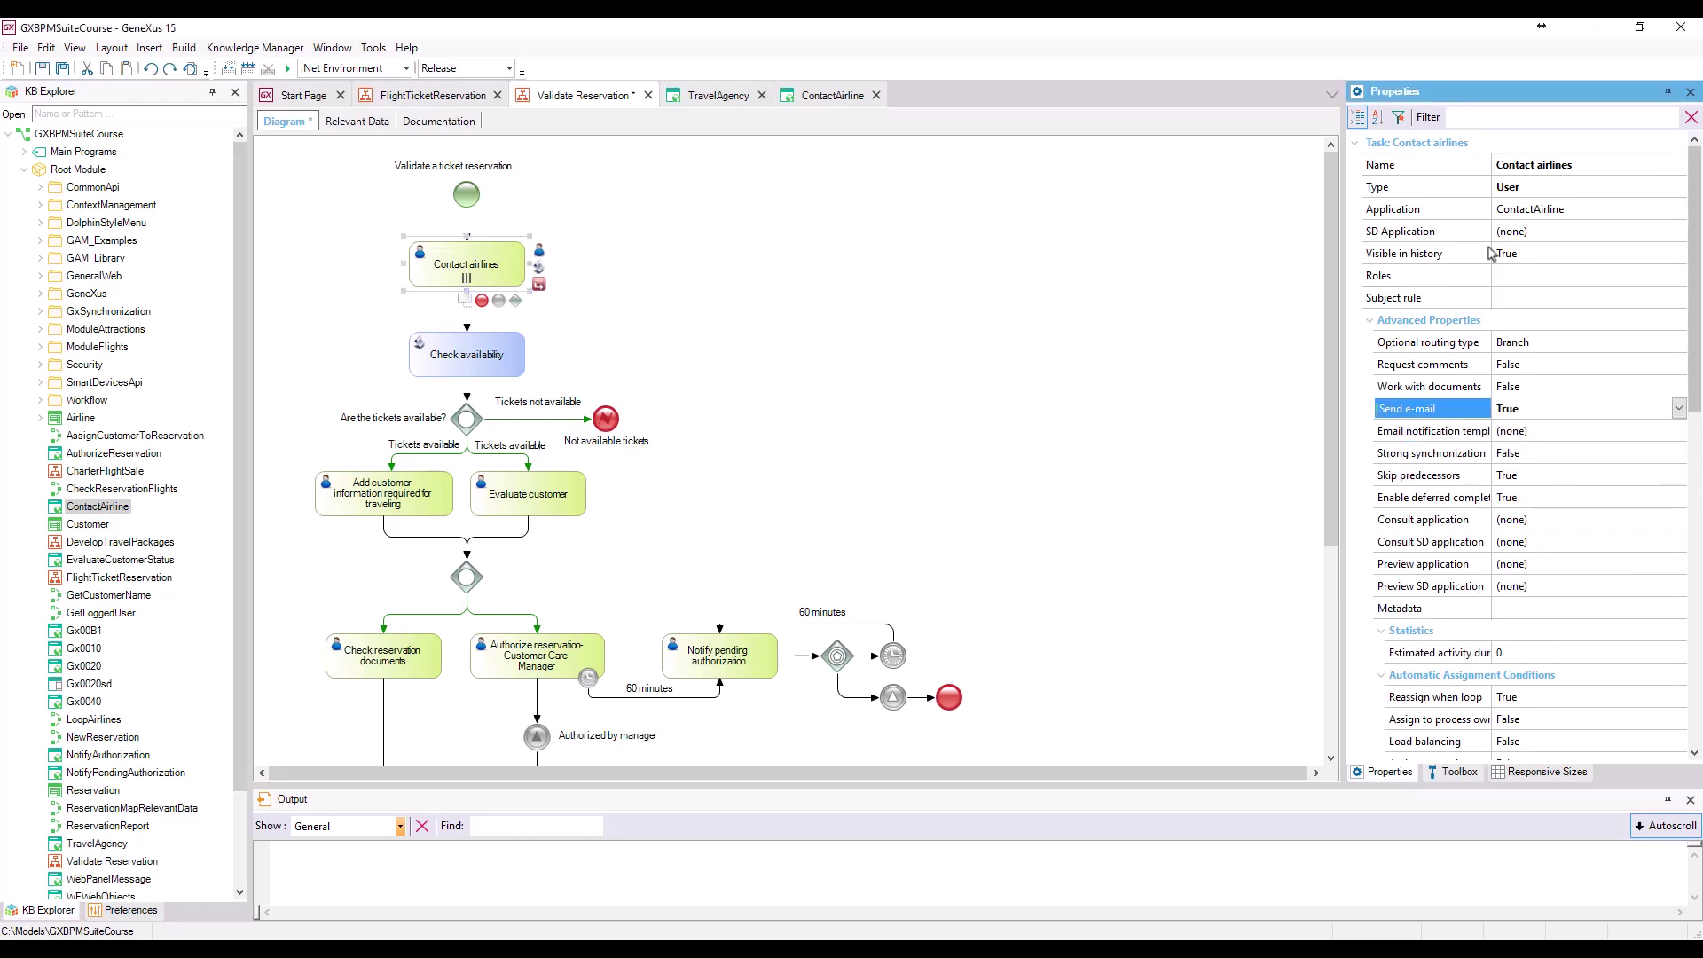
drag(1494, 164, 1535, 163)
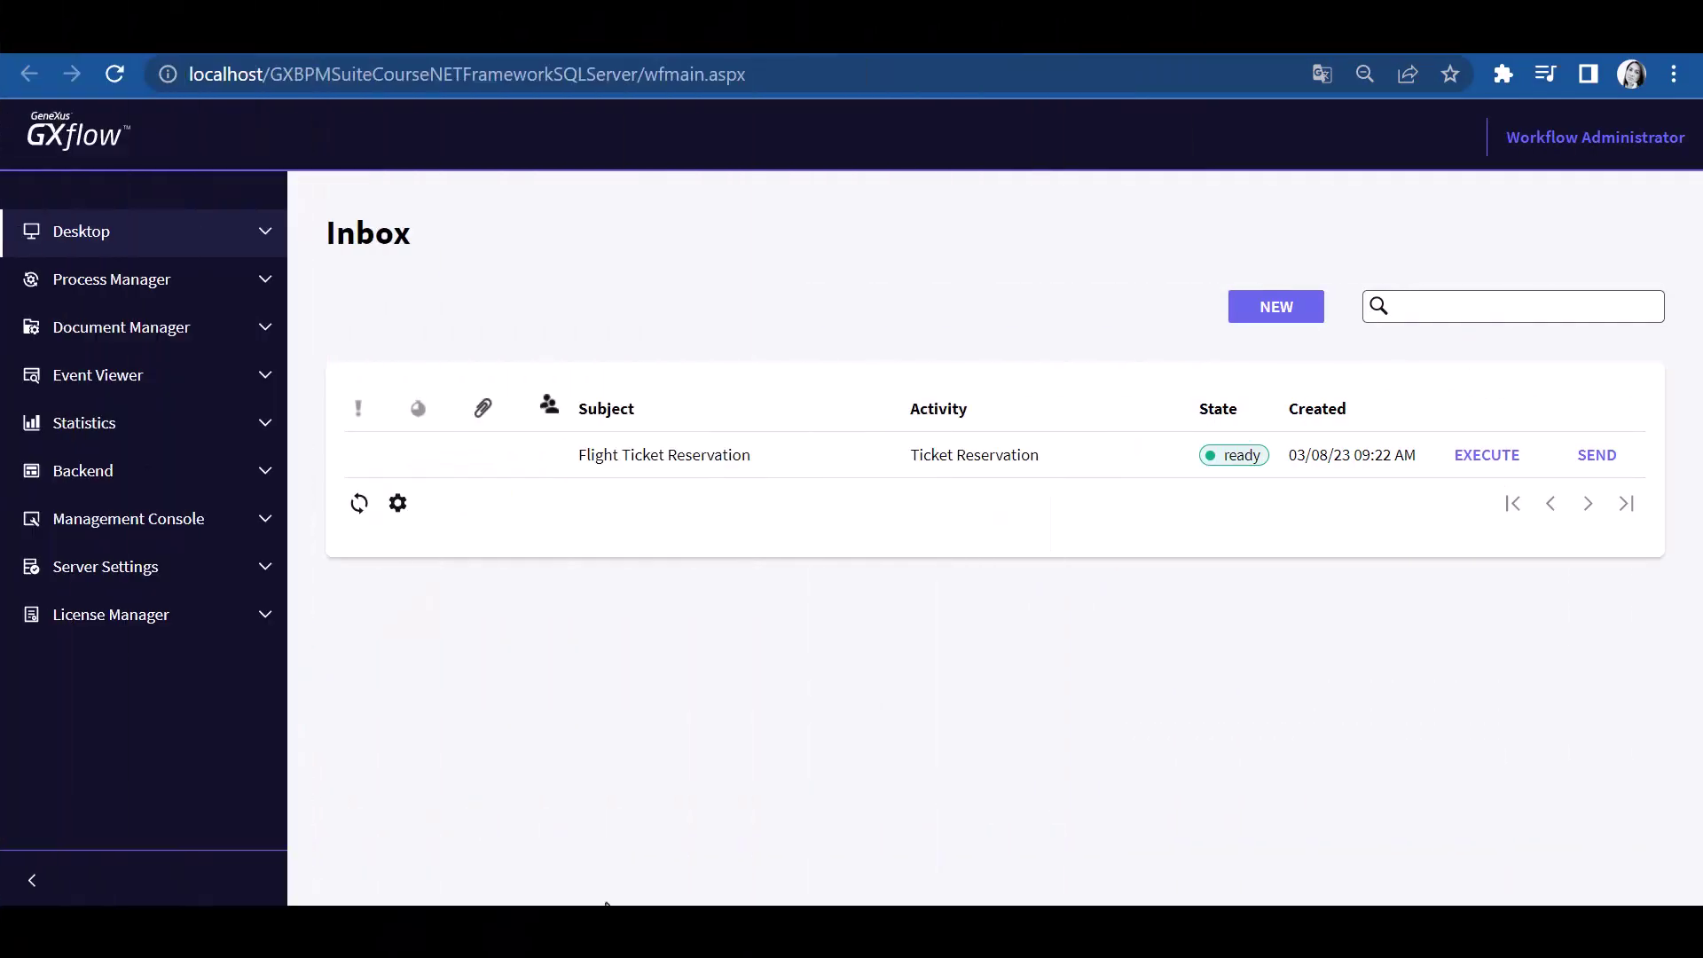
Switch to the GXflow client in the browser and open a page from the main group of the server settings.
click(268, 576)
click(75, 619)
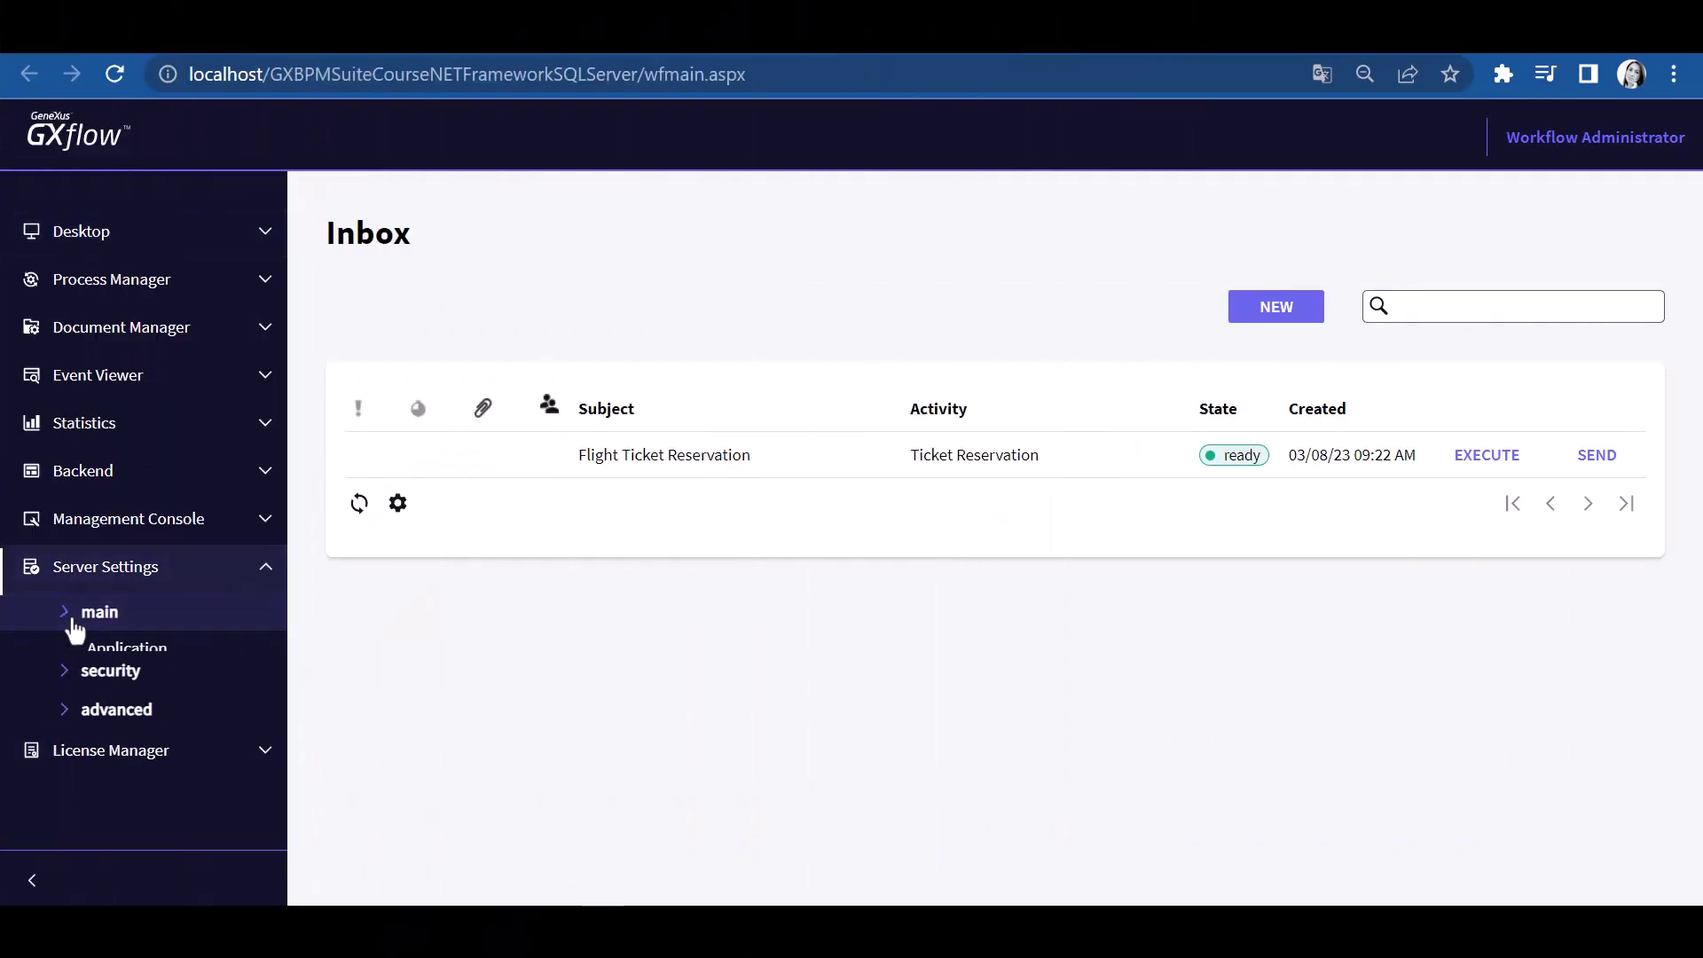
click(125, 730)
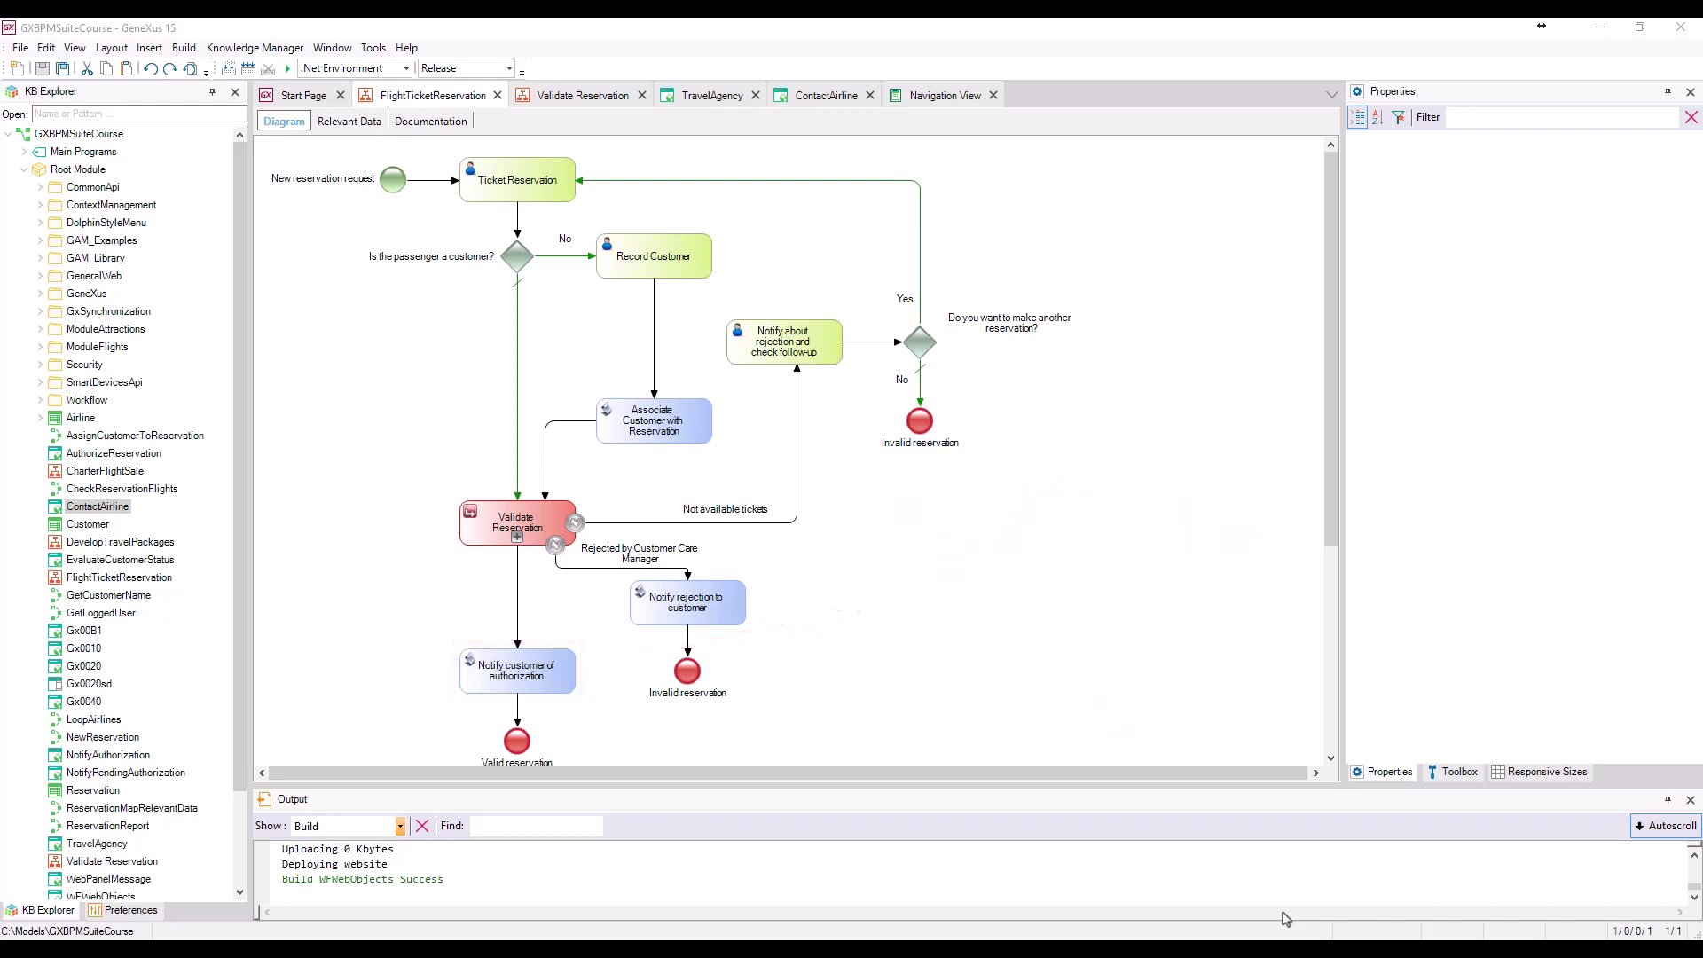
Change the type of the Notify customer of authorization task in the FlightTicketReservation diagram to User.
click(525, 672)
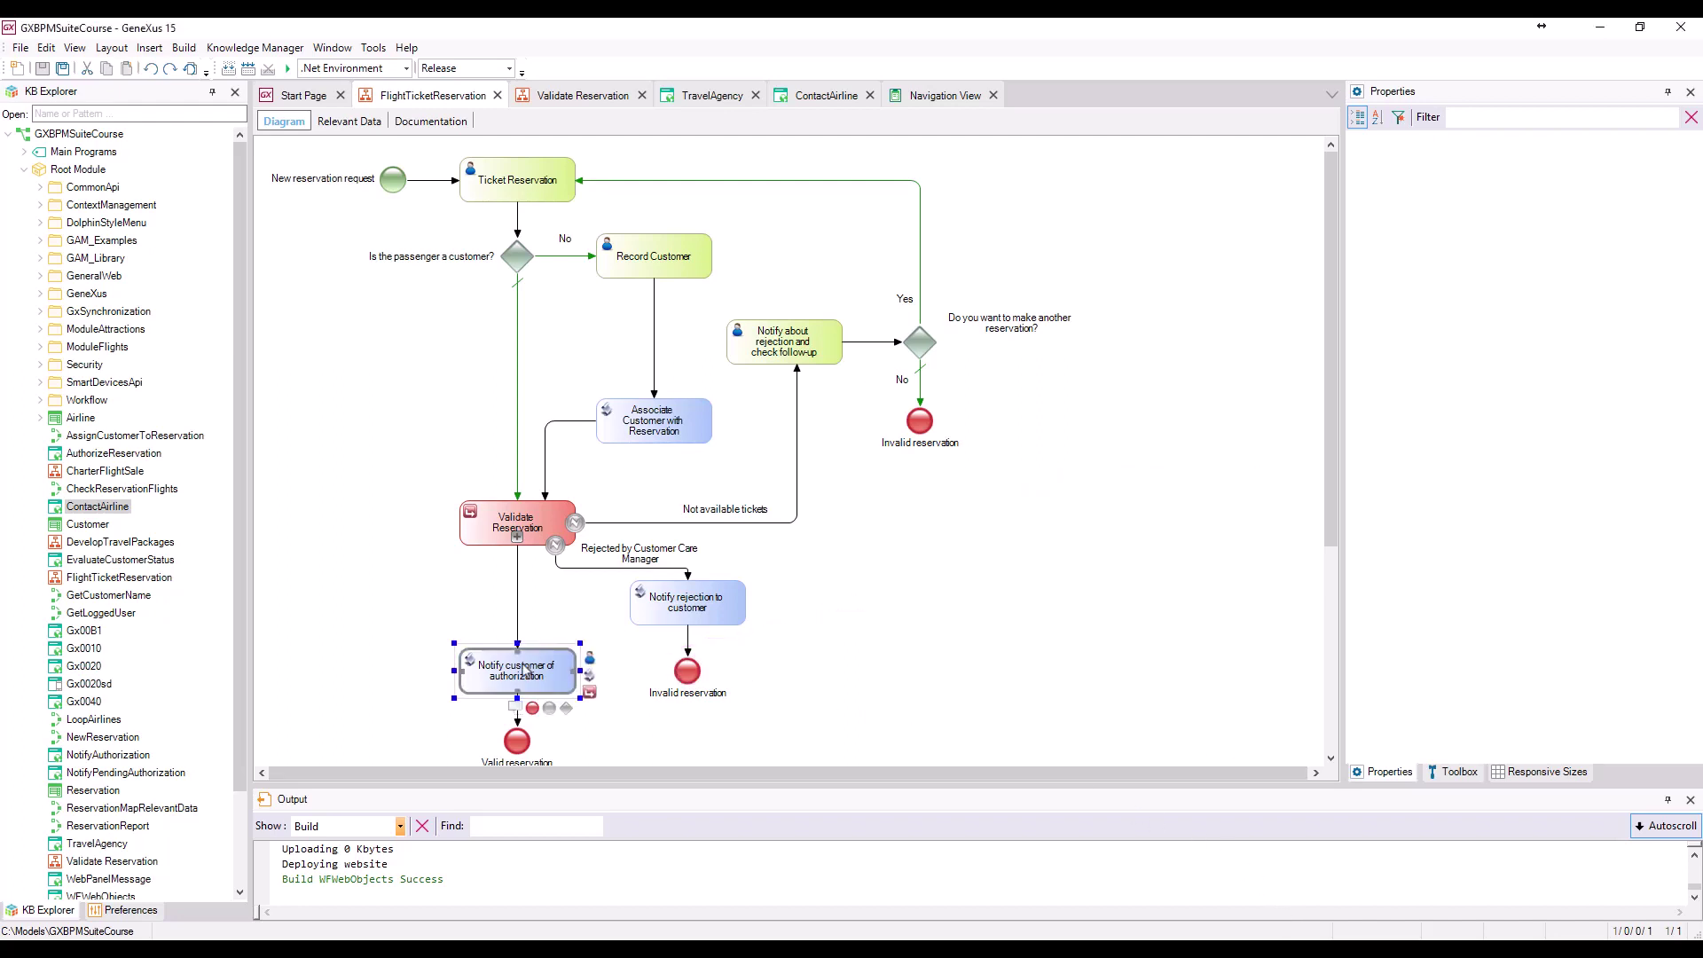
click(1679, 193)
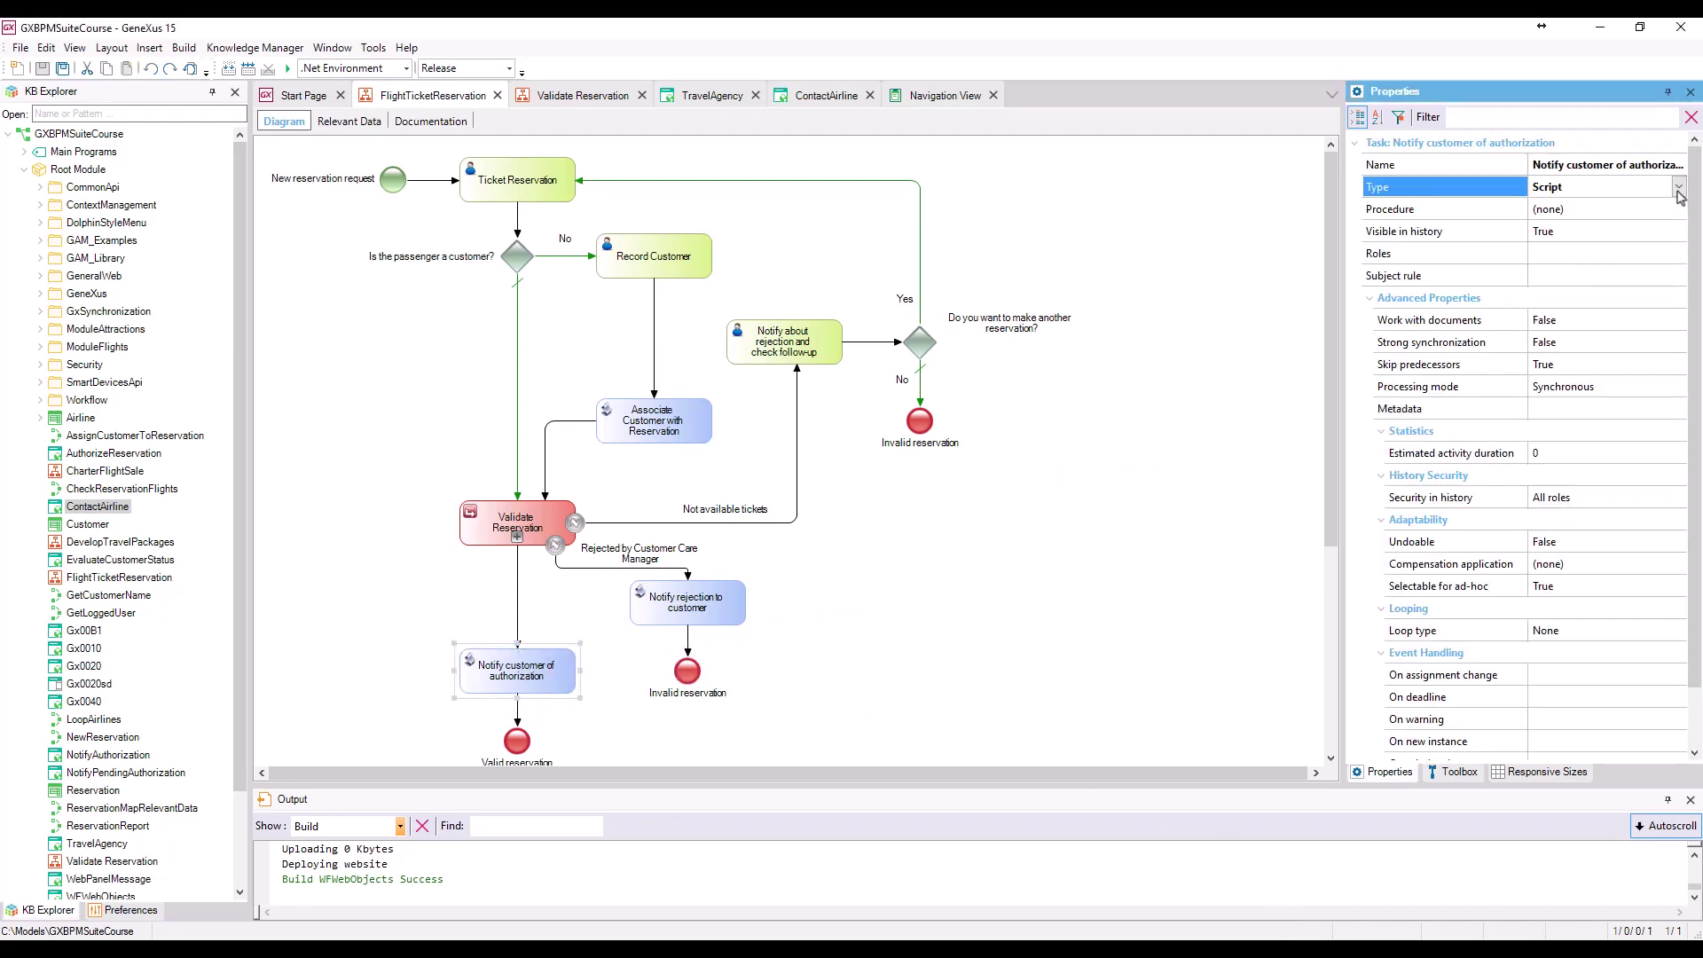
click(1680, 188)
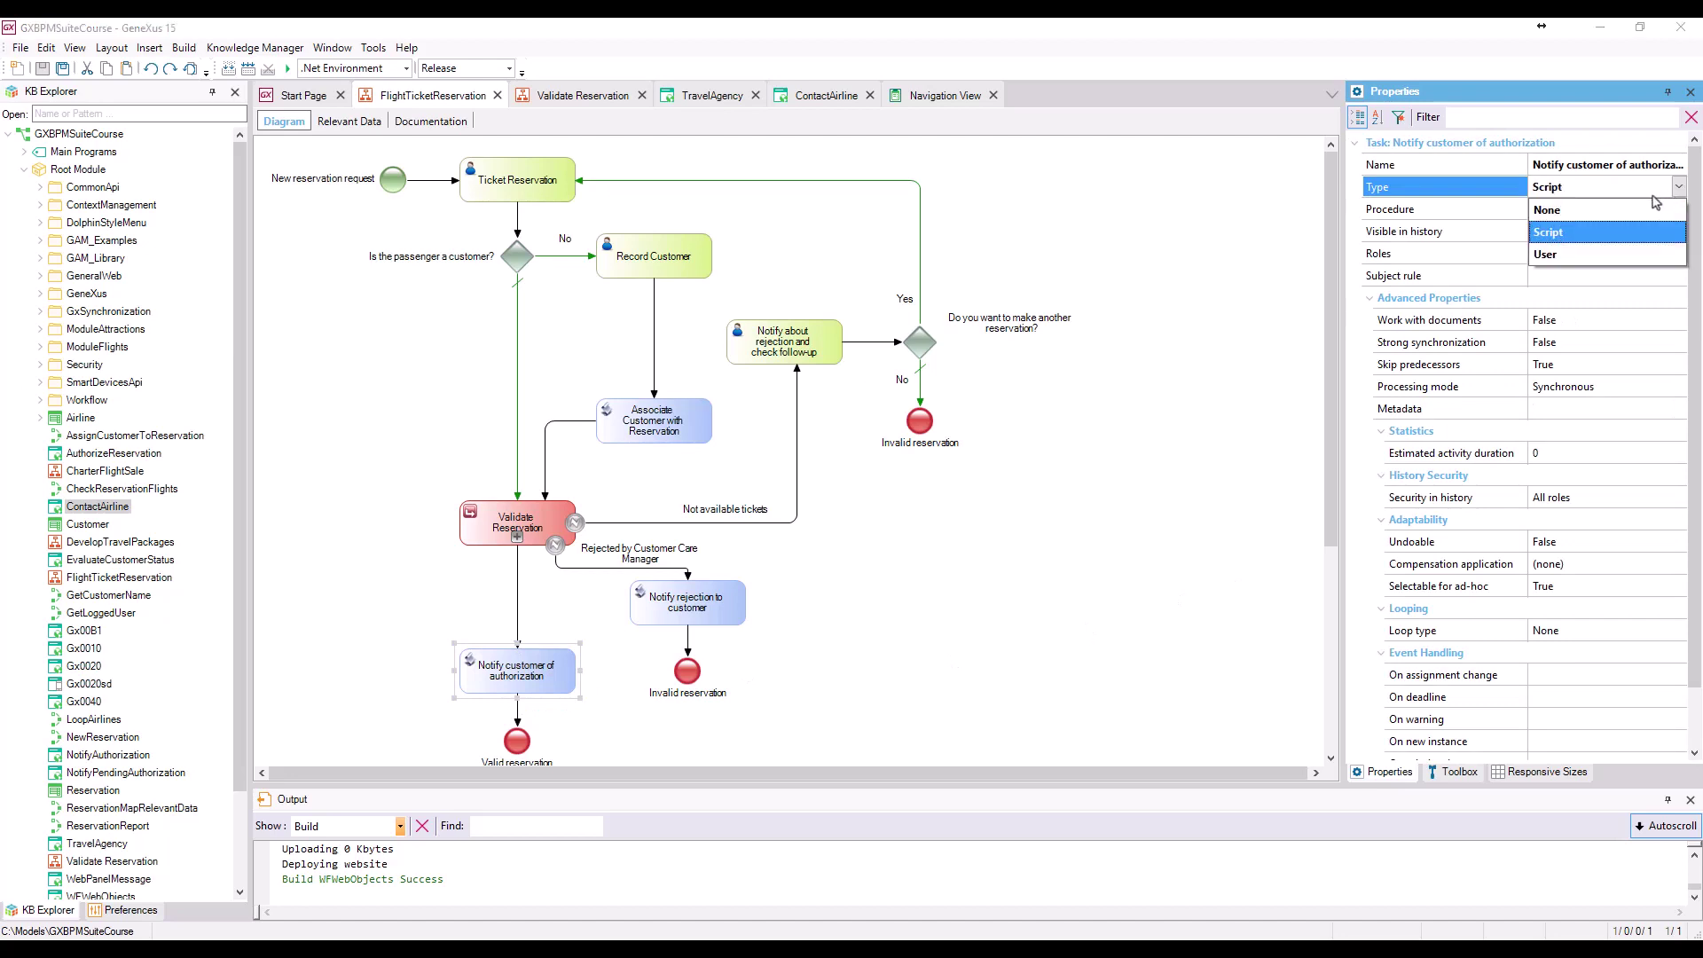
click(1549, 258)
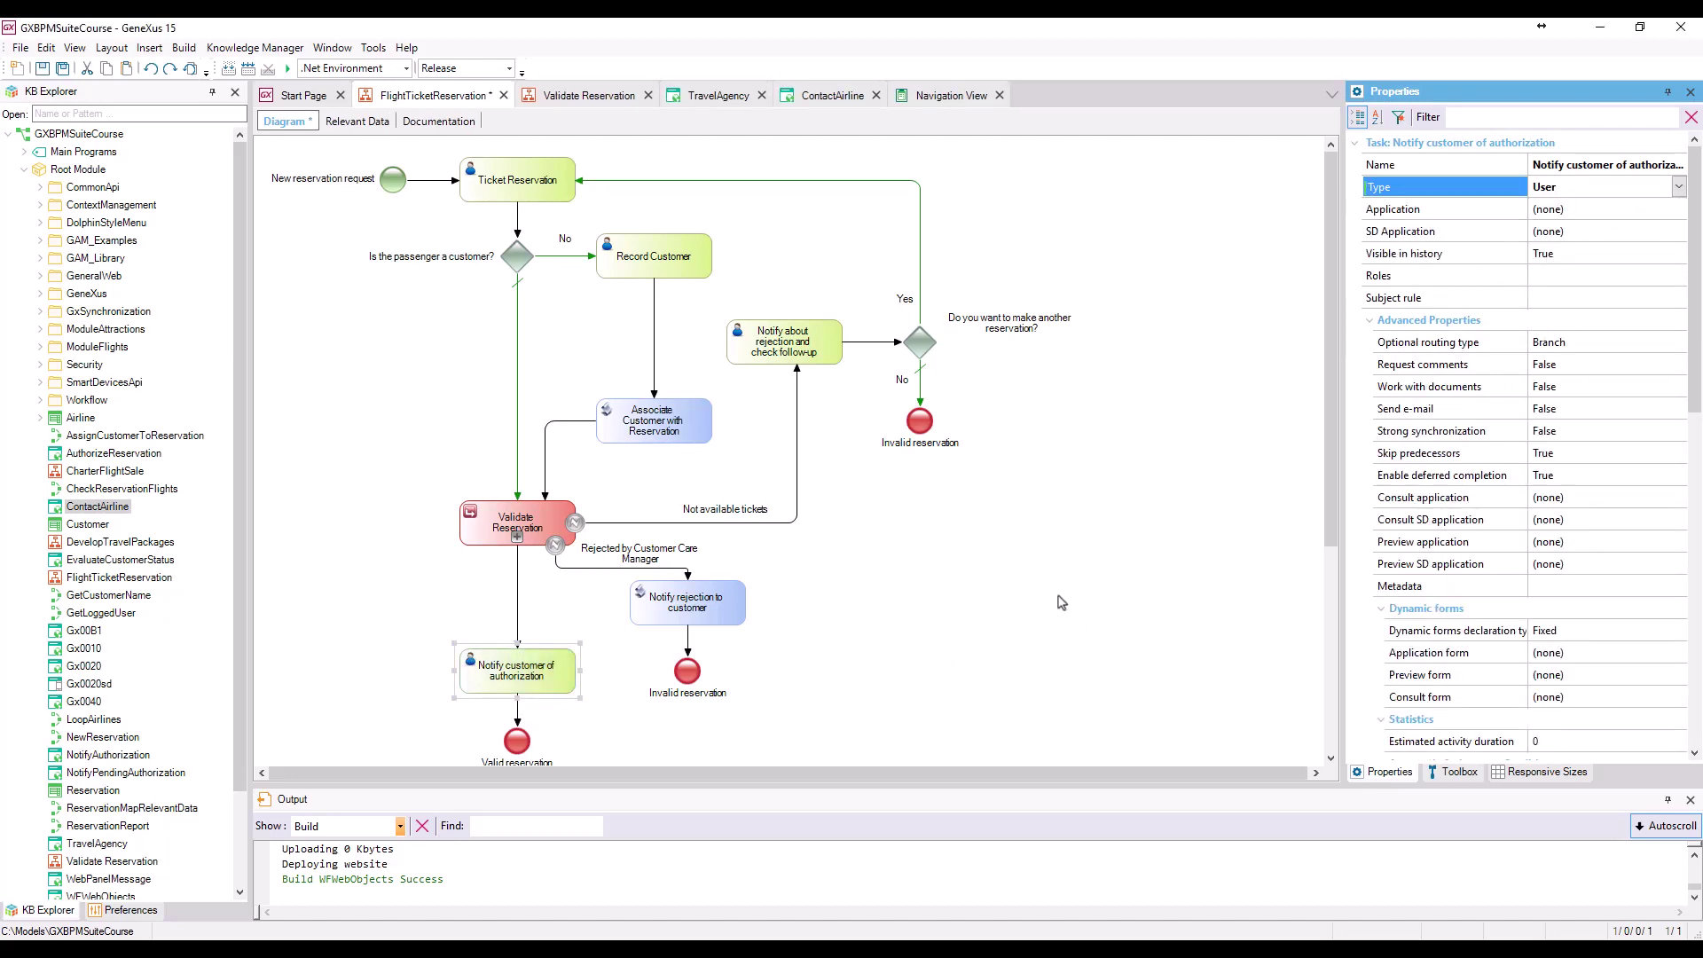
Choose the NotifyAuthorization web panel as the application of the Notify customer of authorization task, filtering the objects by "not".
click(1597, 208)
click(1679, 211)
click(897, 417)
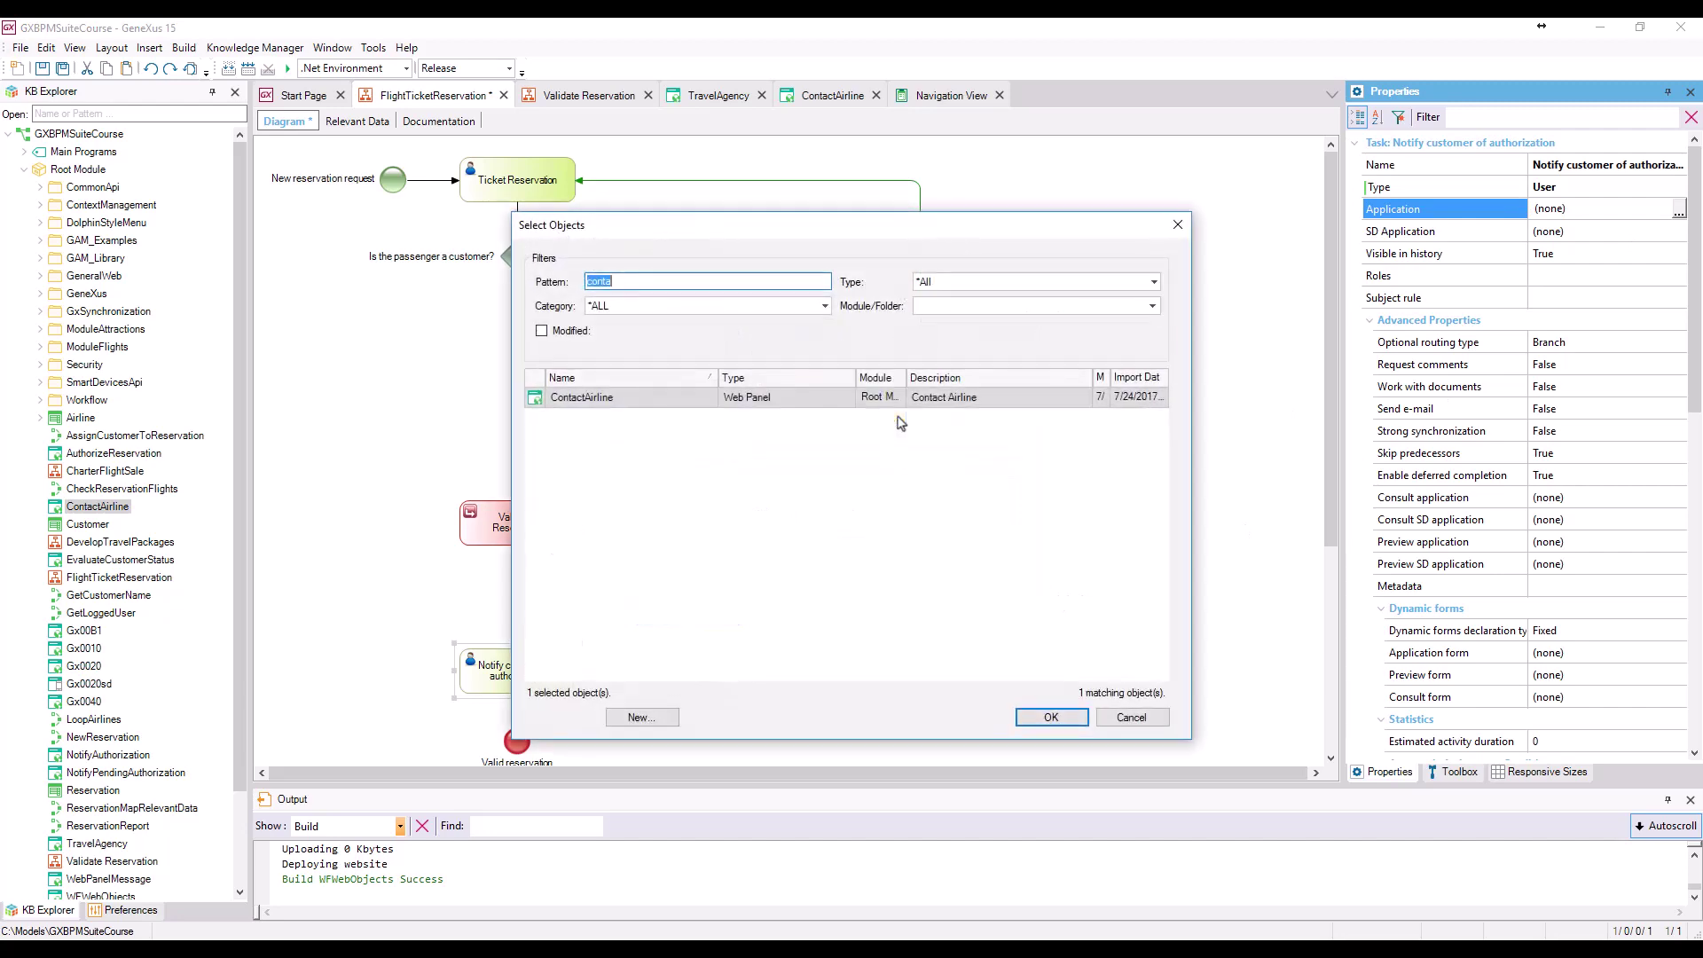
text(not)
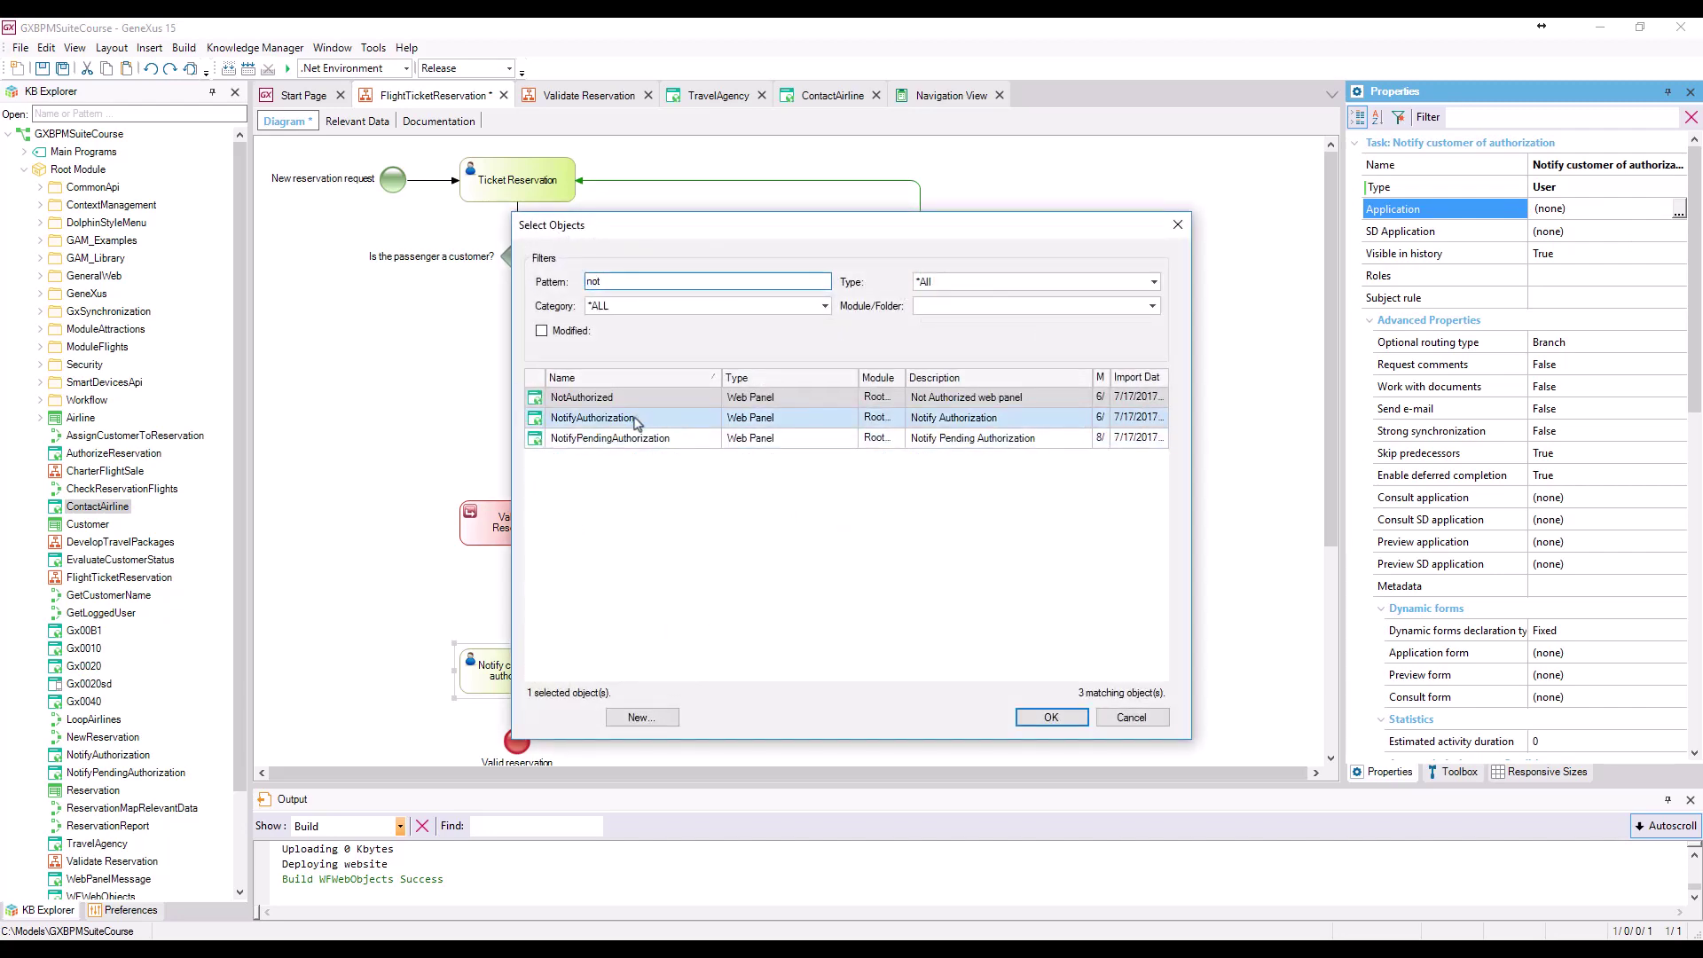
double_click(635, 418)
Map the application's ReservationId input parameter to the ReservationId relevant data and accept the application declaration.
click(967, 486)
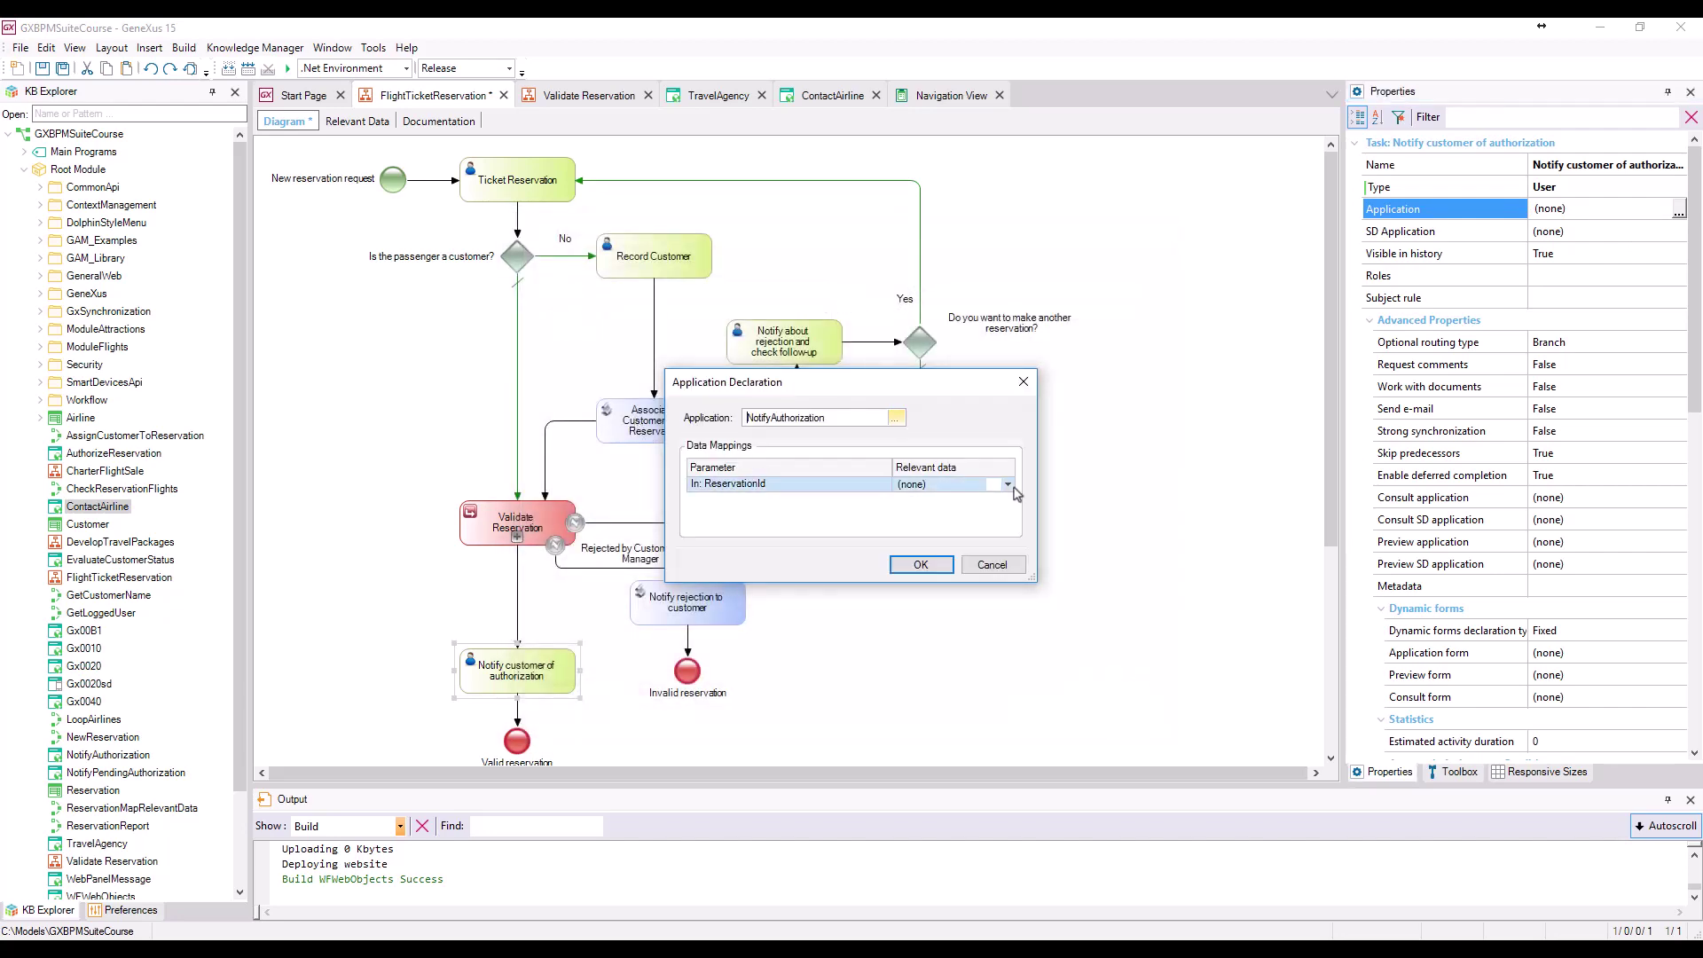
click(1010, 487)
click(1008, 484)
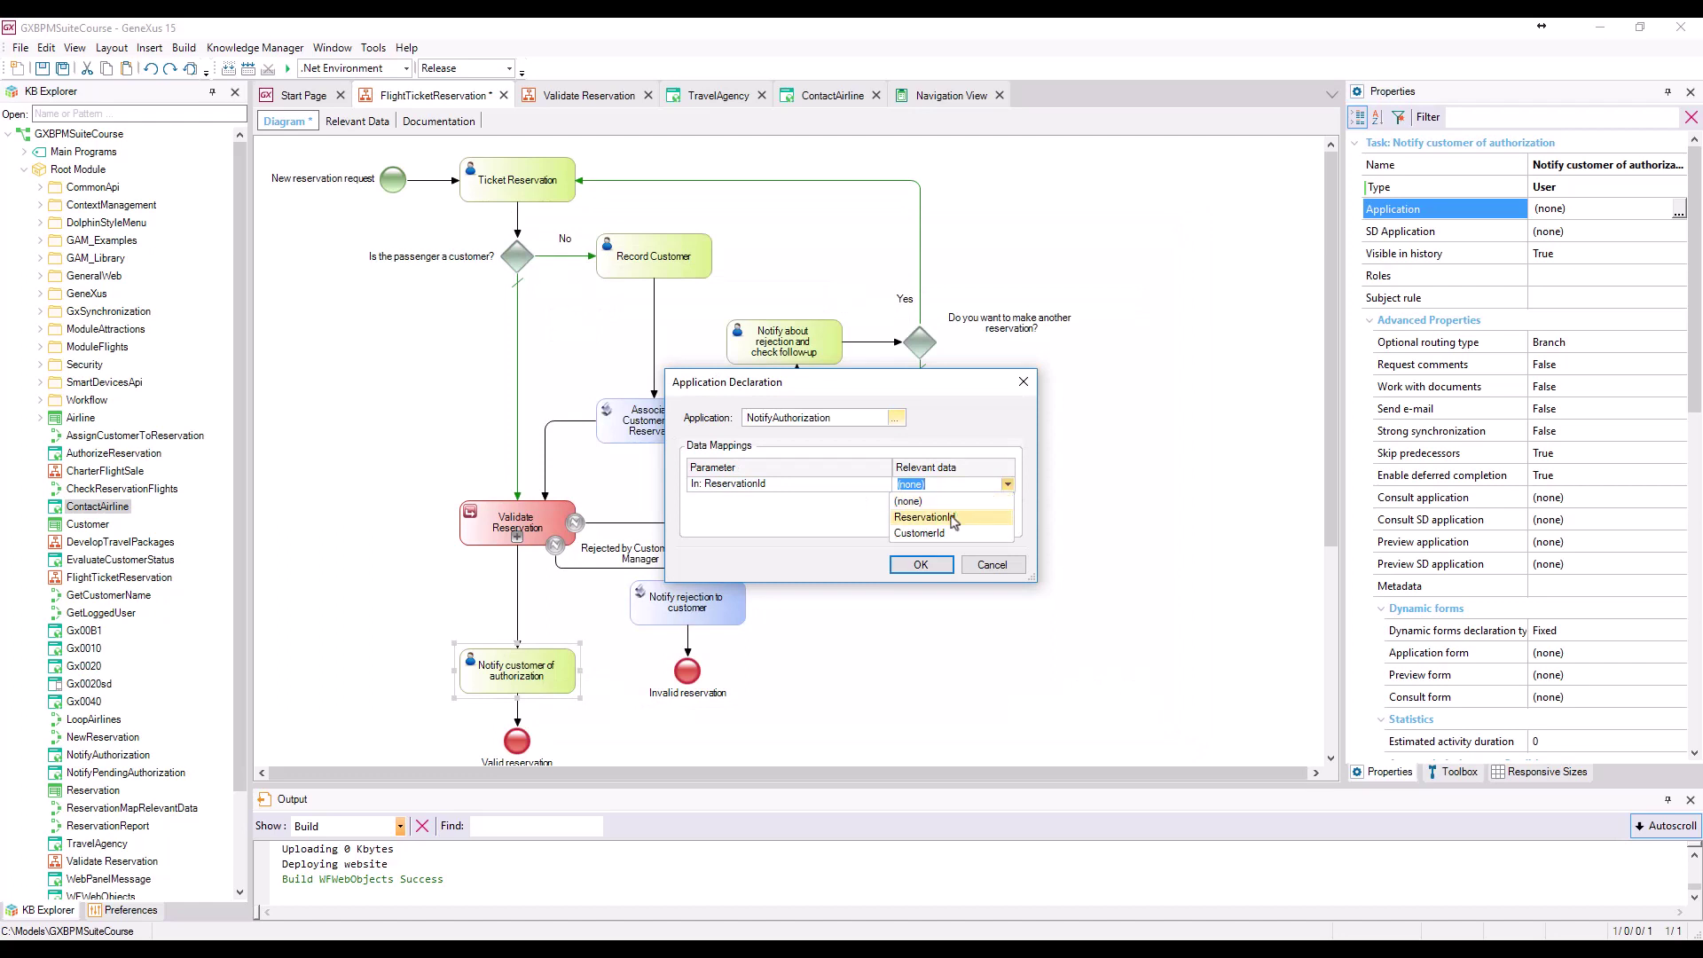
click(922, 517)
click(922, 568)
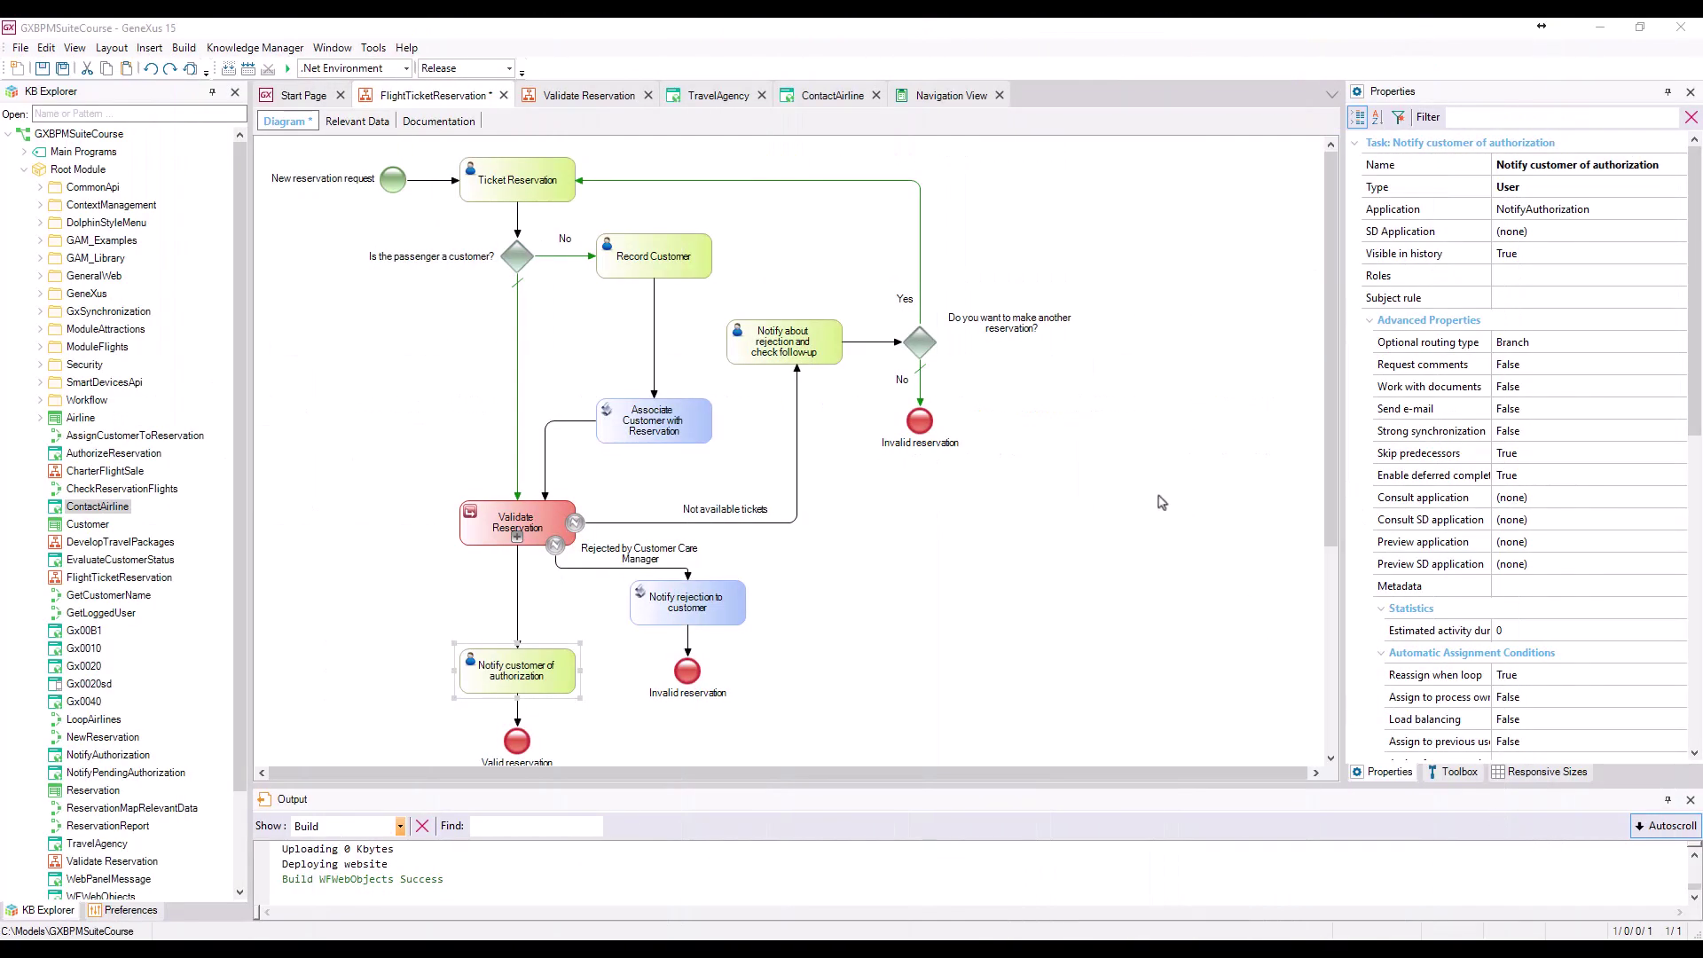
Run the TravelAgency web panel in the browser and collapse its side menu.
right_click(702, 104)
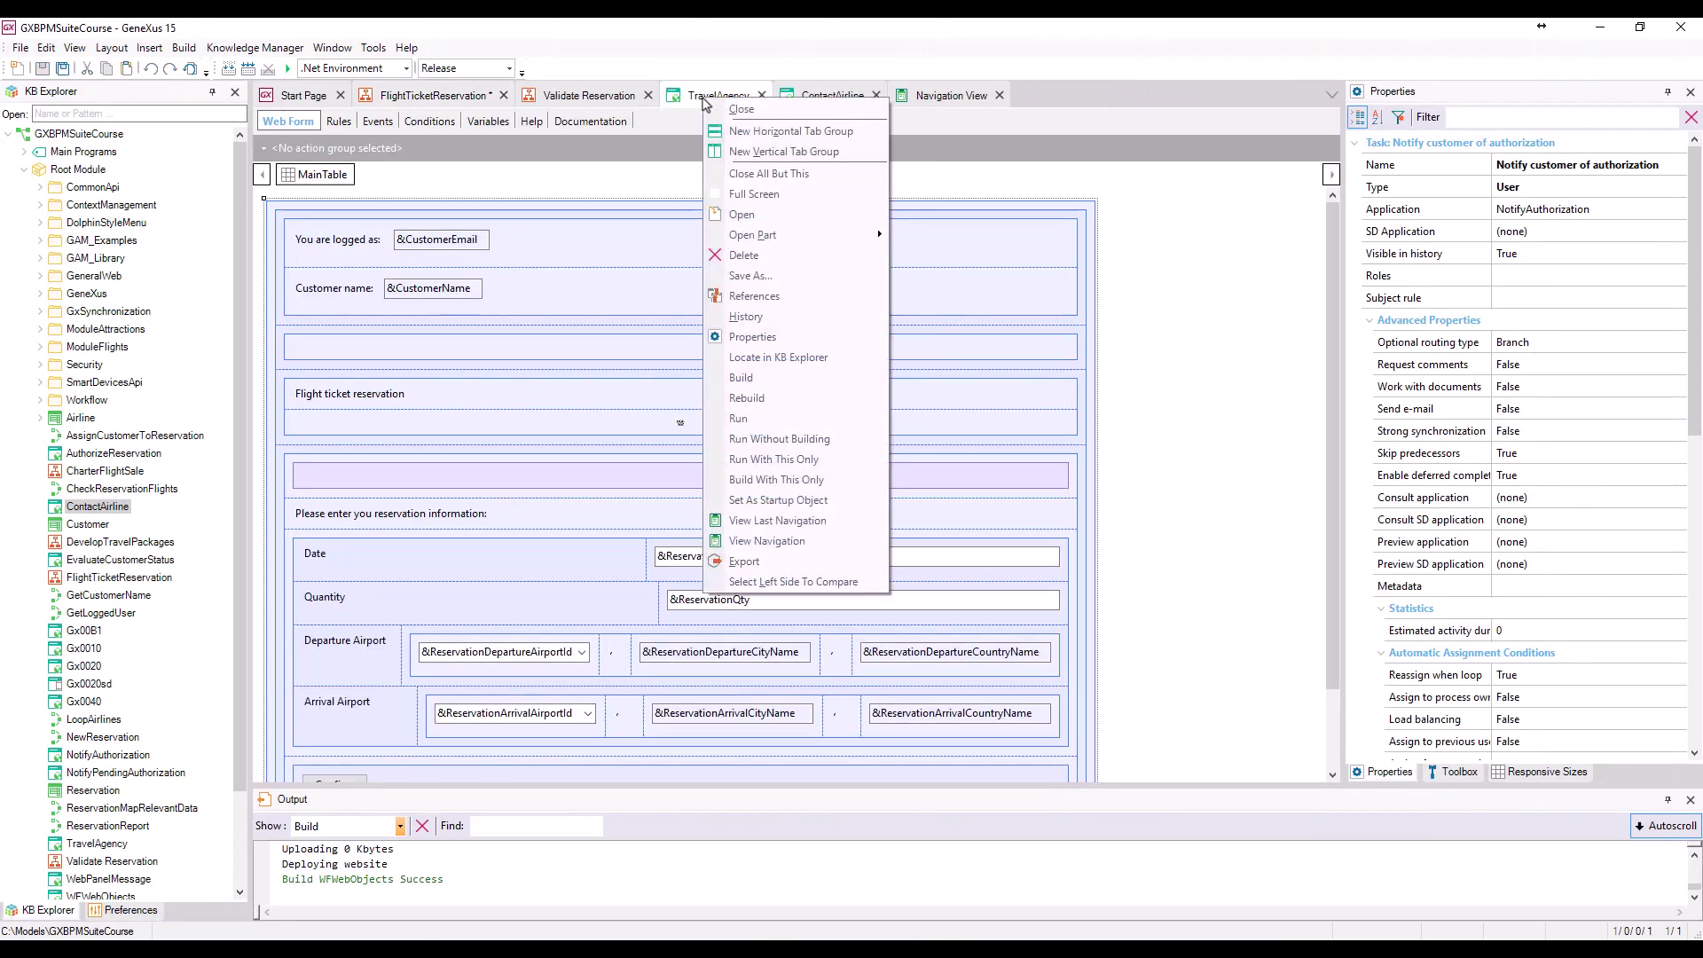
click(736, 417)
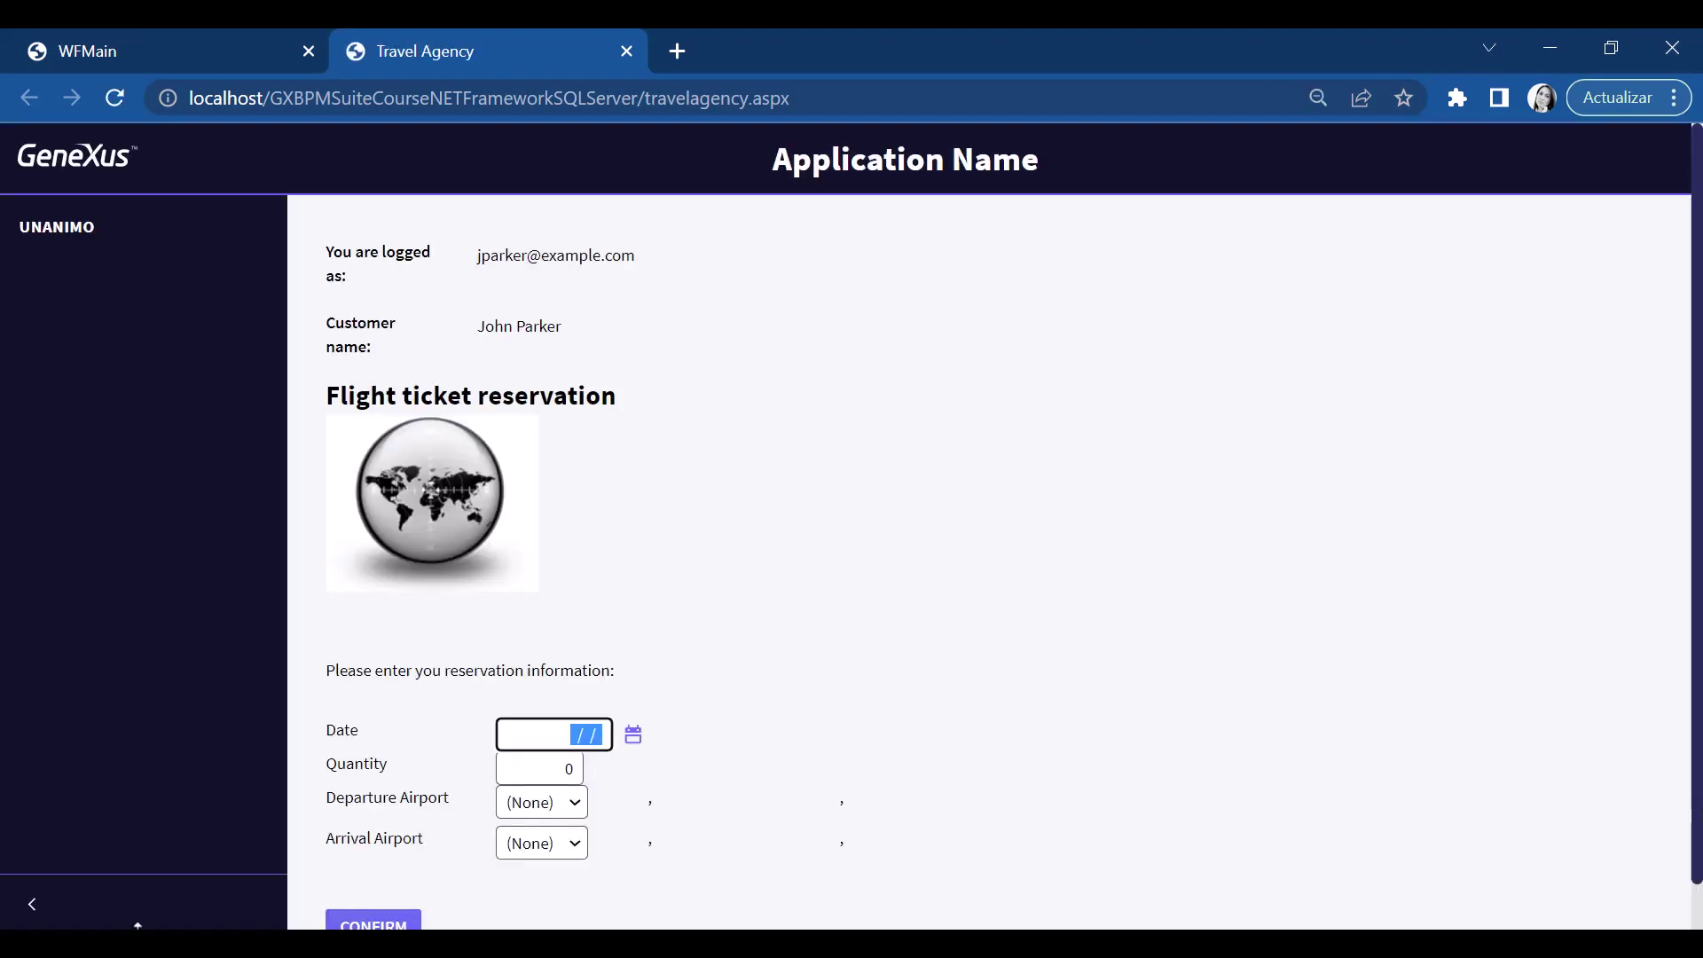
click(21, 910)
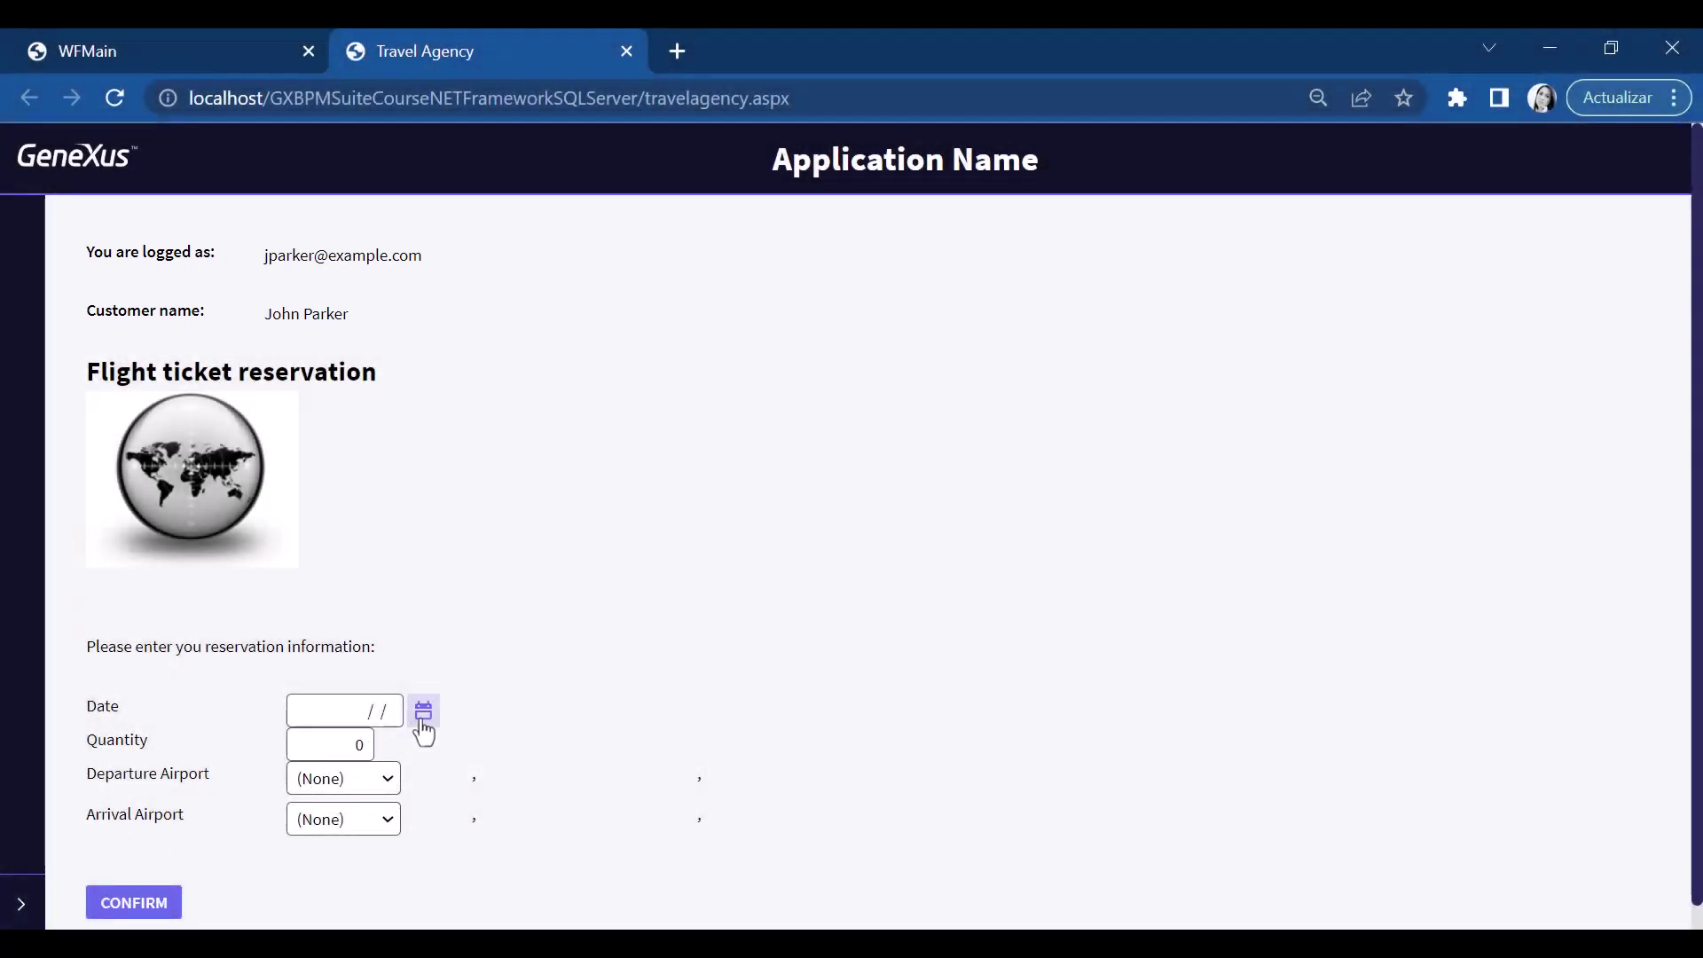
Set the flight ticket reservation's date to 03/13/23 and its quantity to 1.
click(422, 722)
click(340, 607)
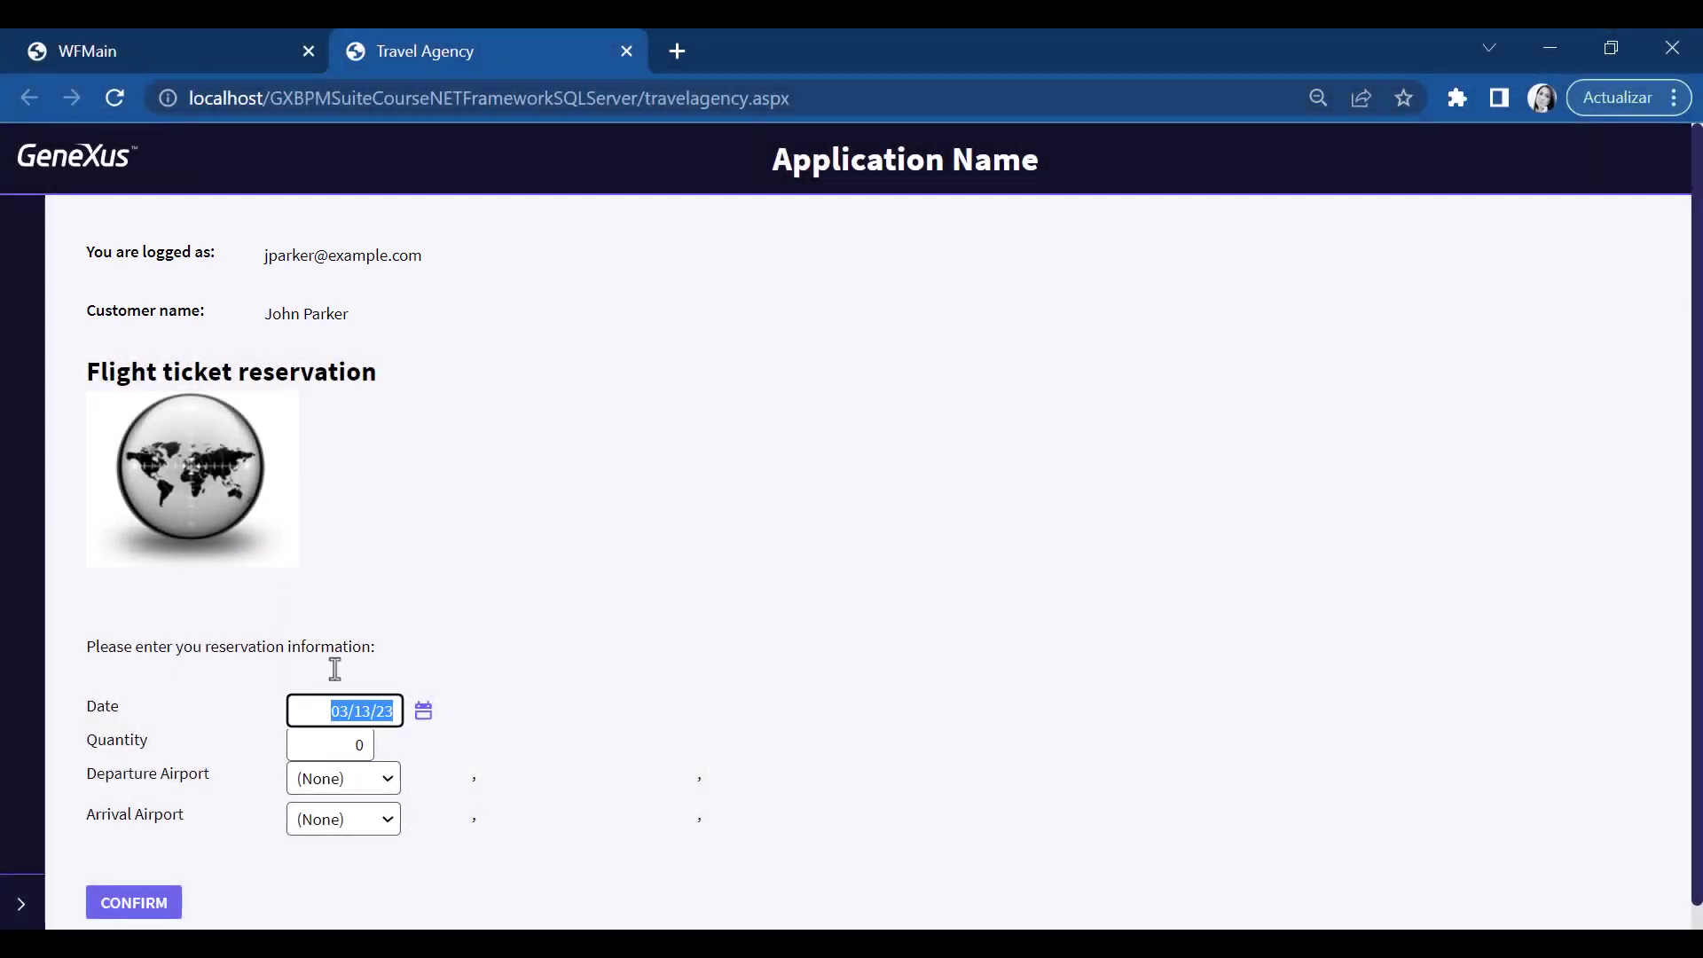
click(339, 744)
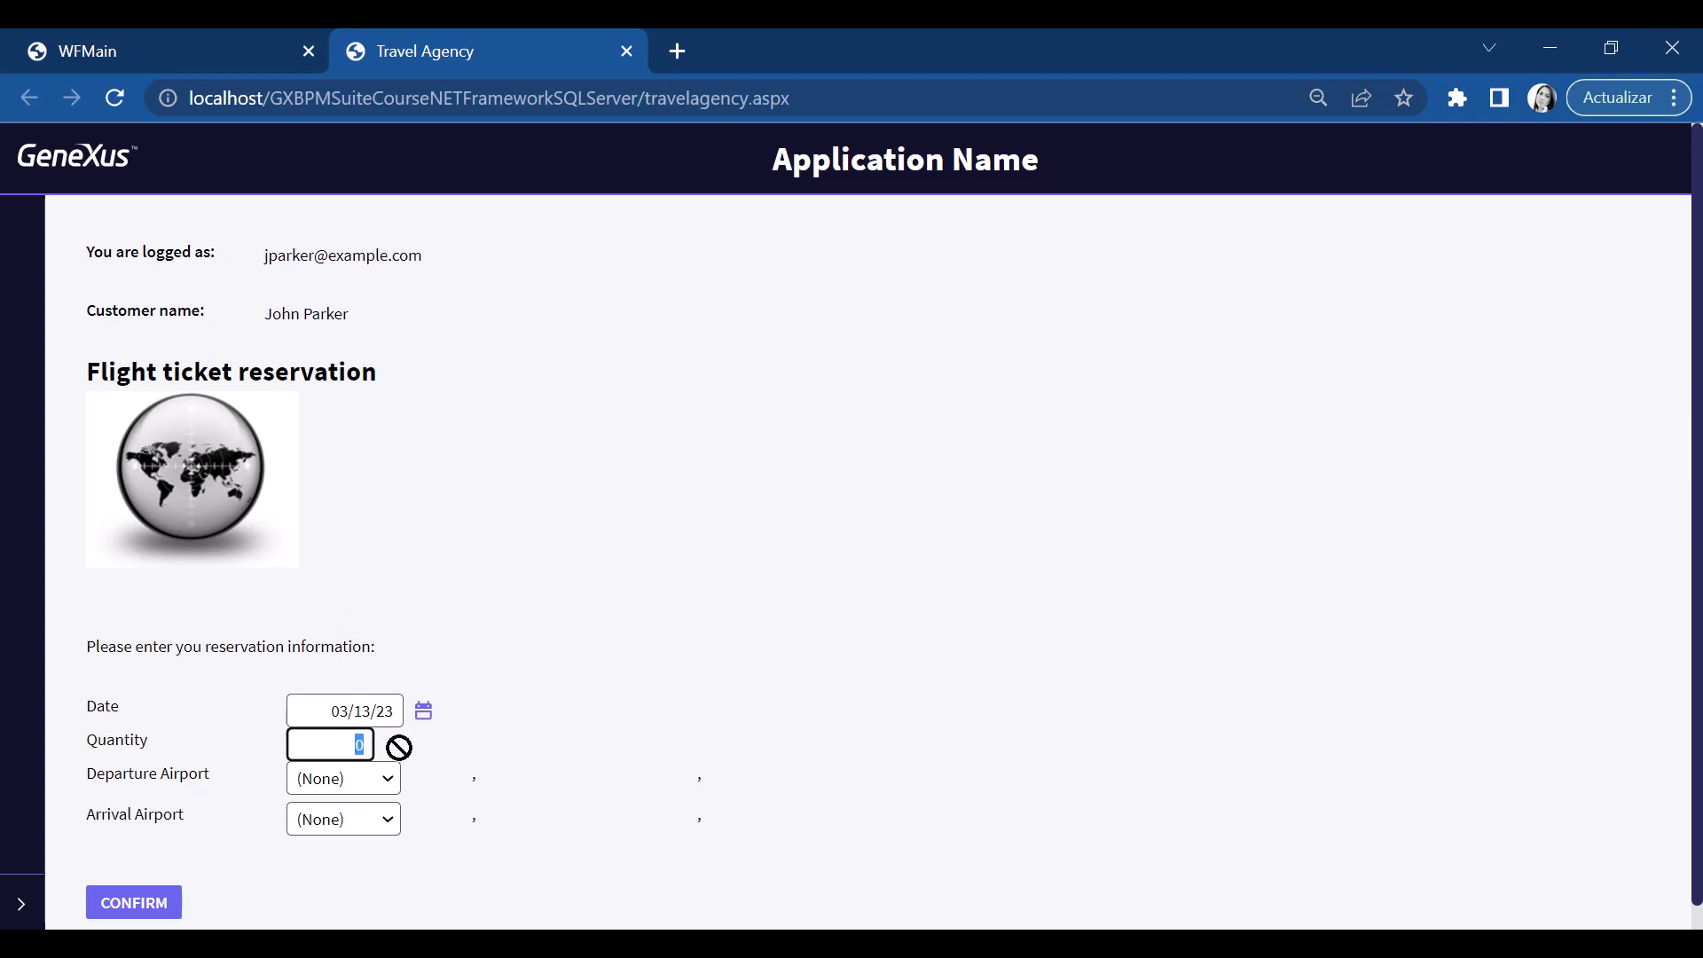
text(1)
key(Tab)
Select Carrasco as the departure airport and Guarulhos as the arrival airport, and submit the reservation.
click(396, 782)
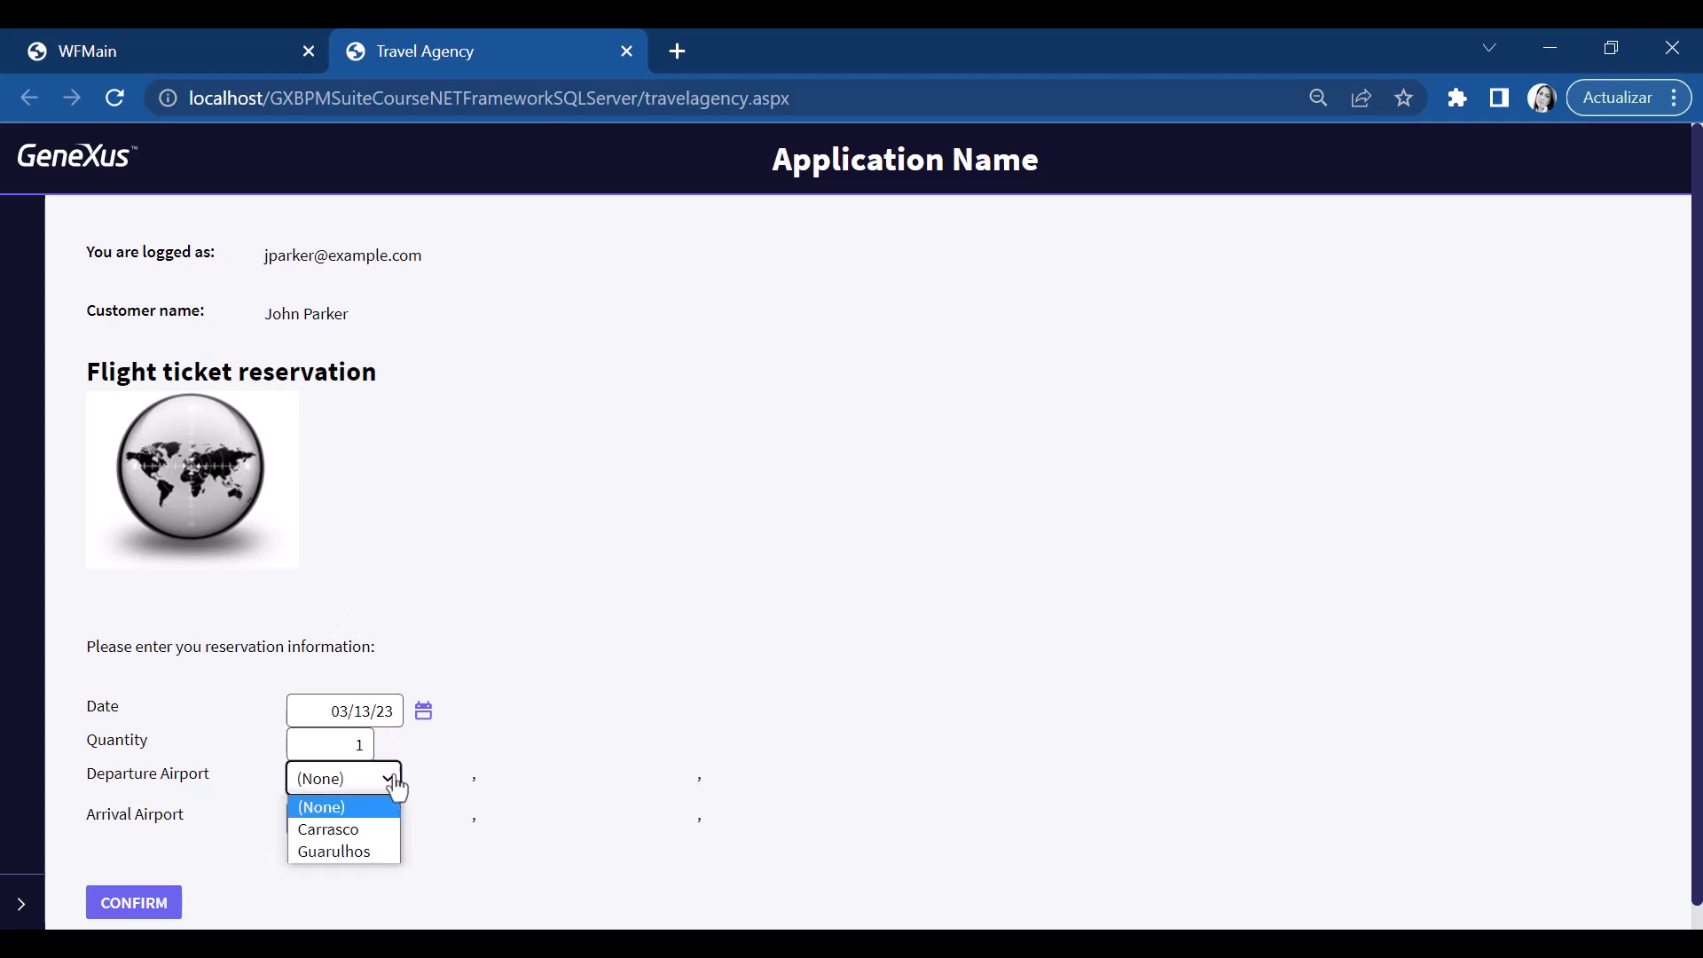
click(383, 829)
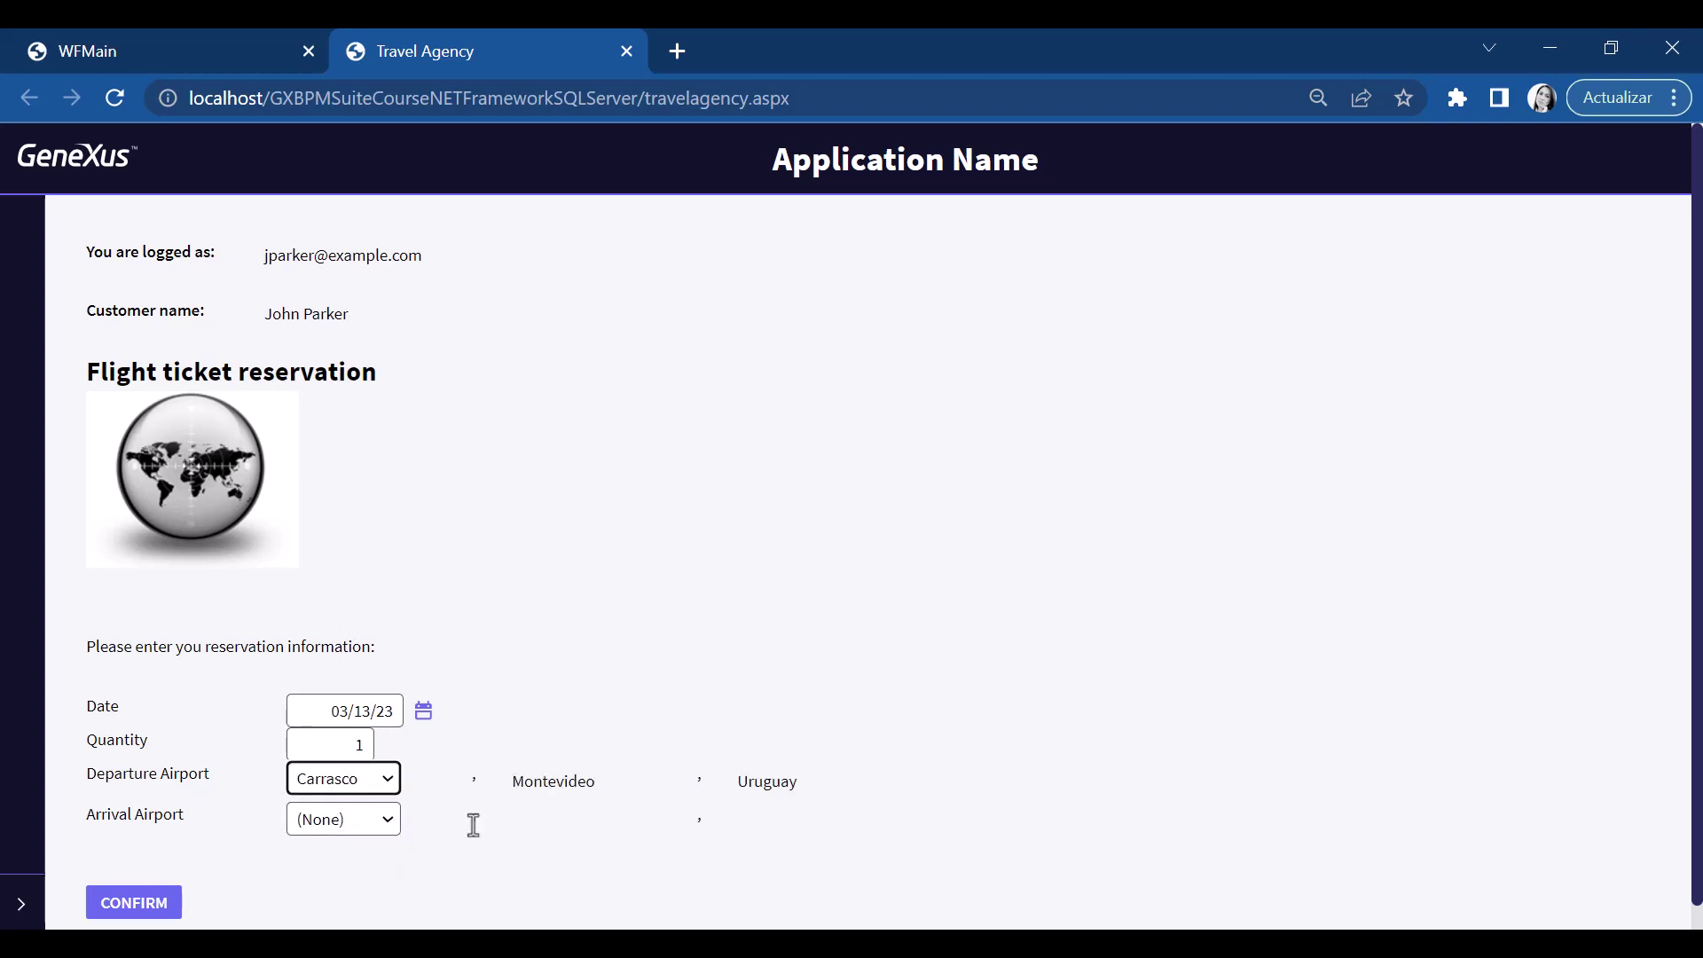
click(389, 825)
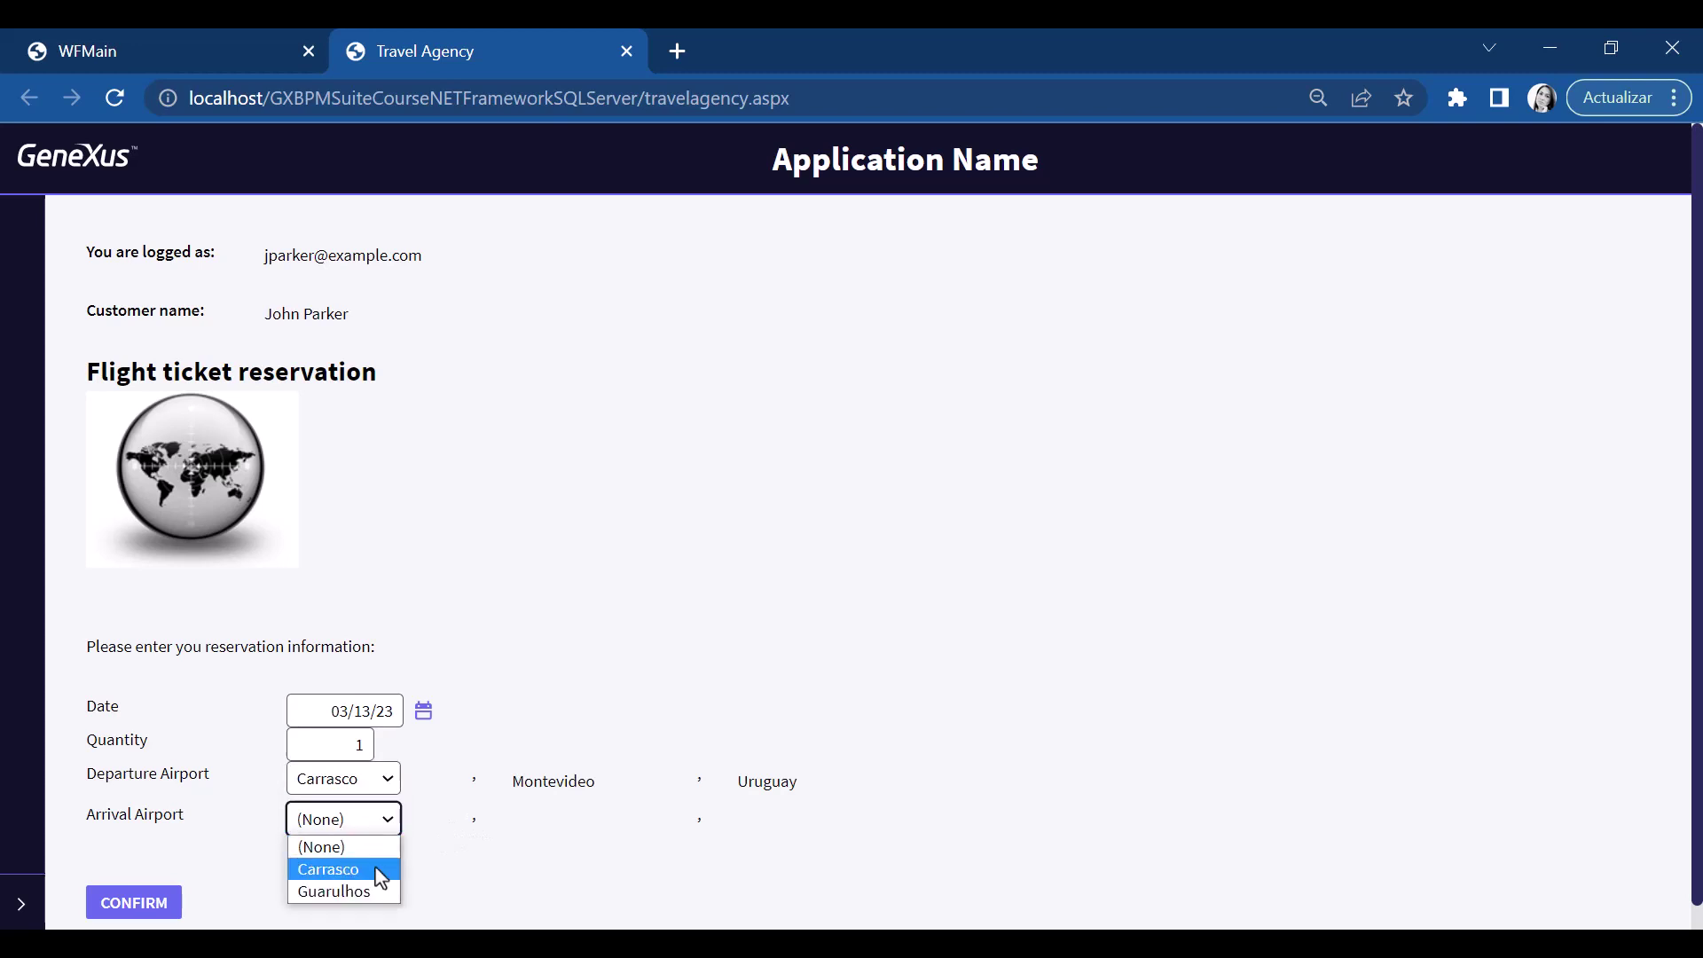
click(359, 893)
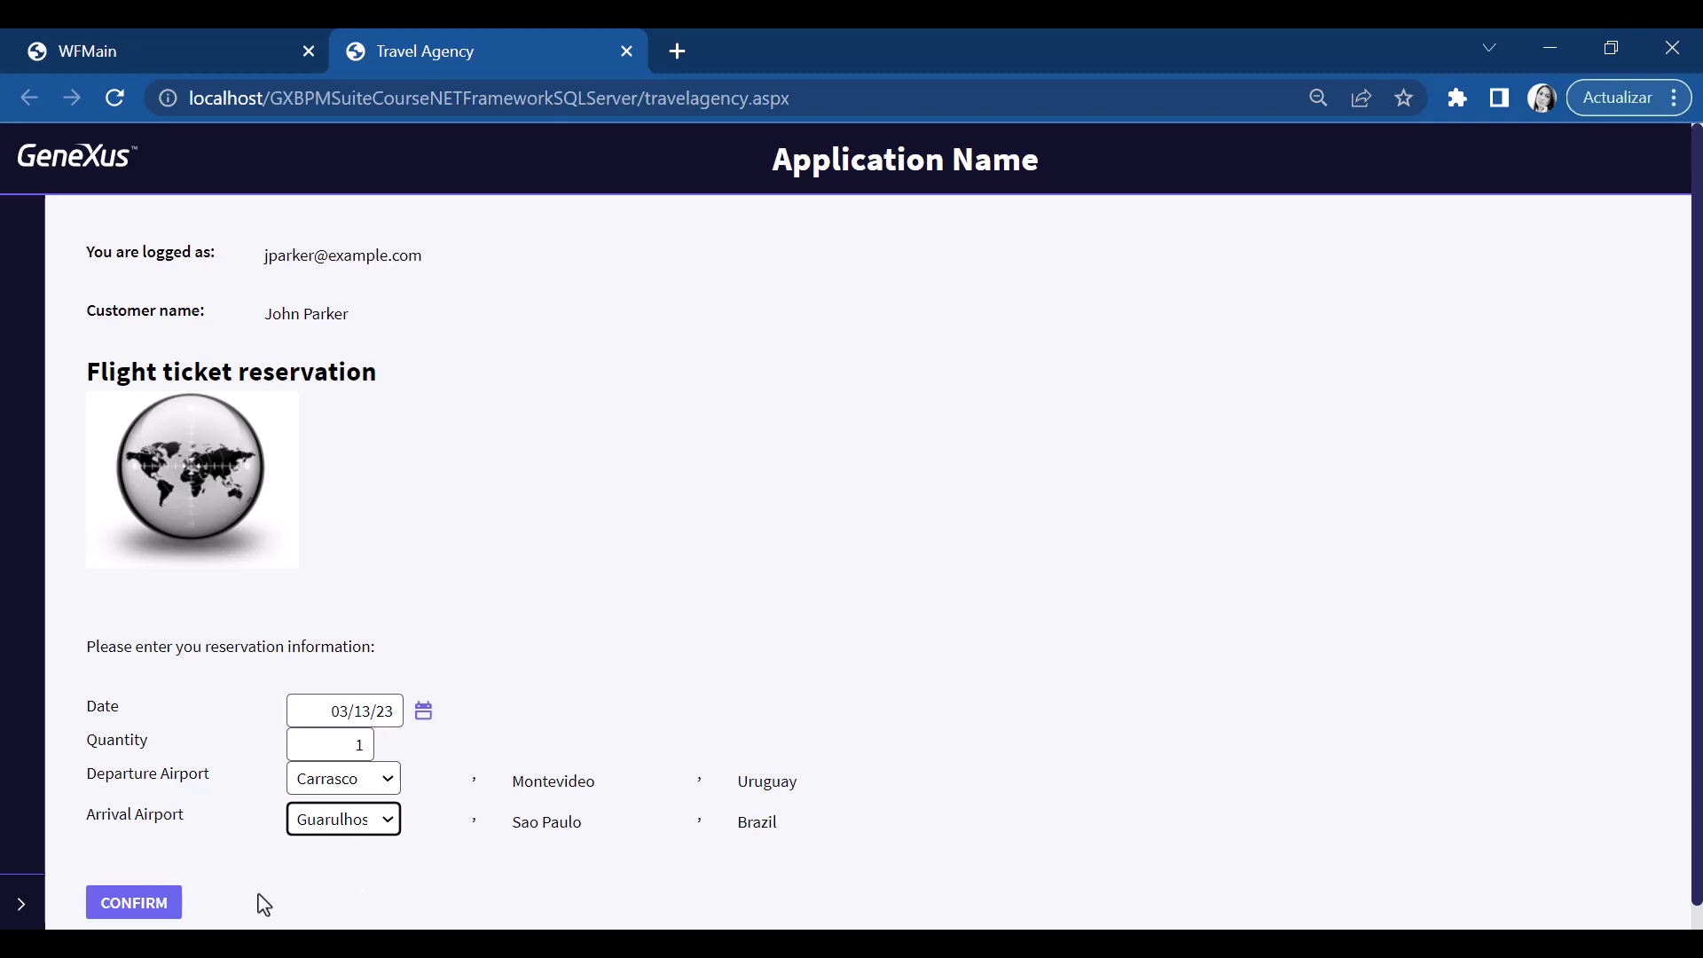
click(144, 908)
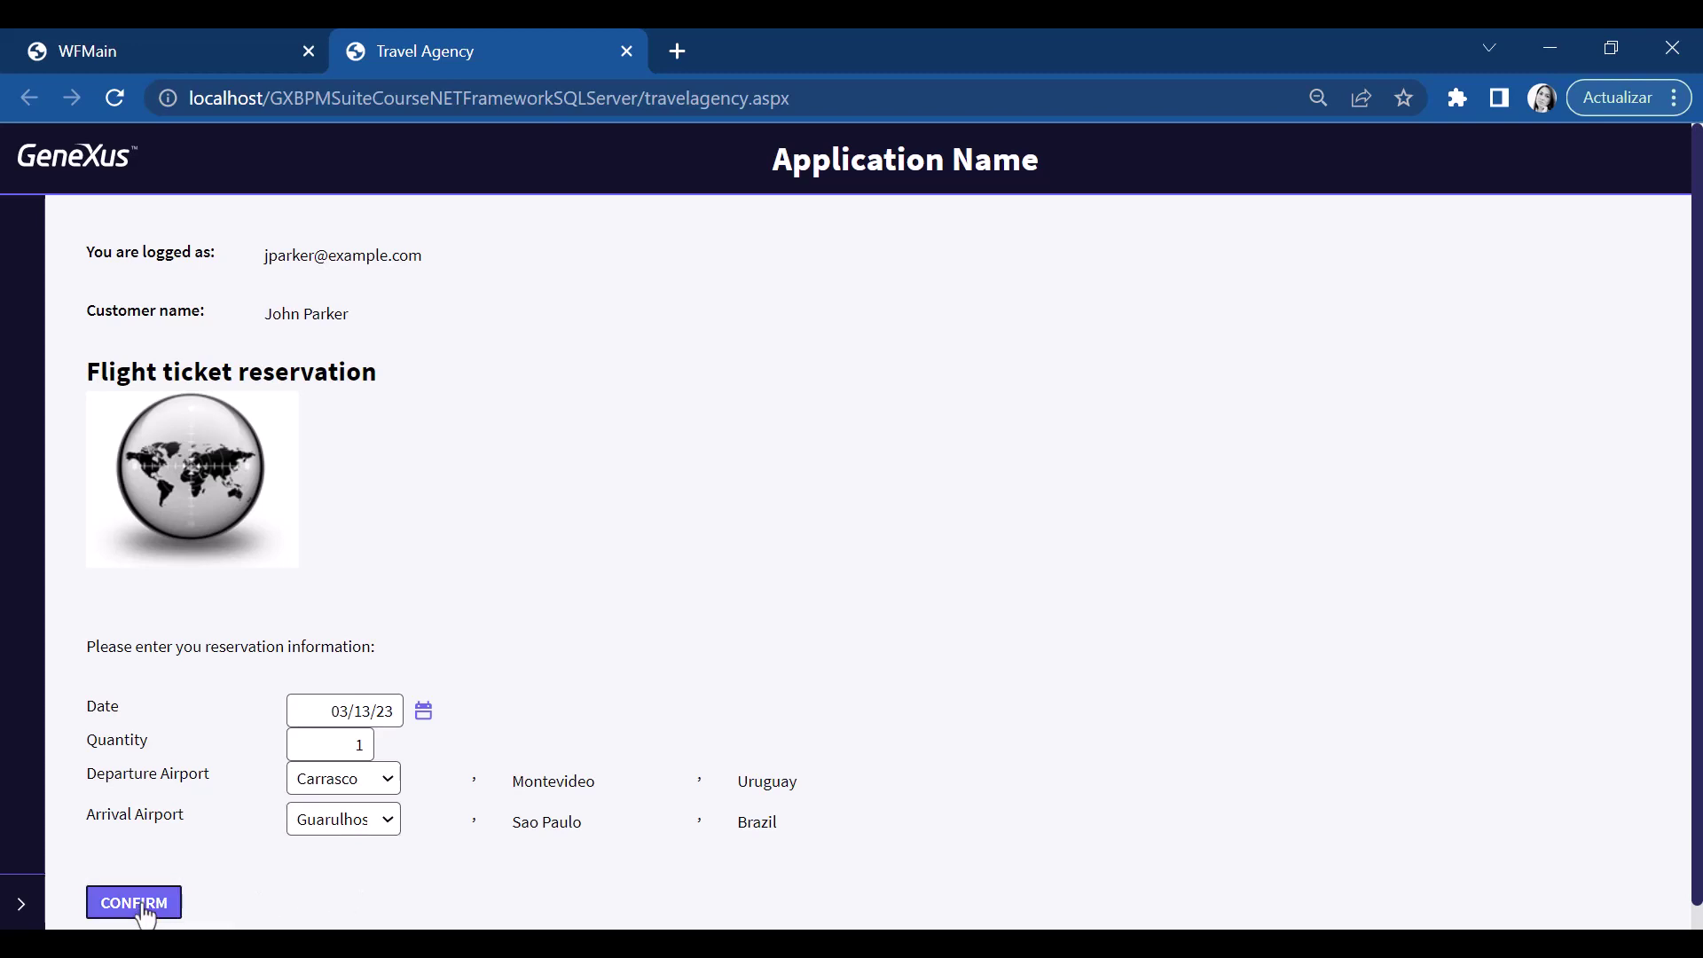
Complete the Notify customer of authorization task in the refreshed GXflow inbox by executing it, confirming the notification and sending it on.
click(99, 53)
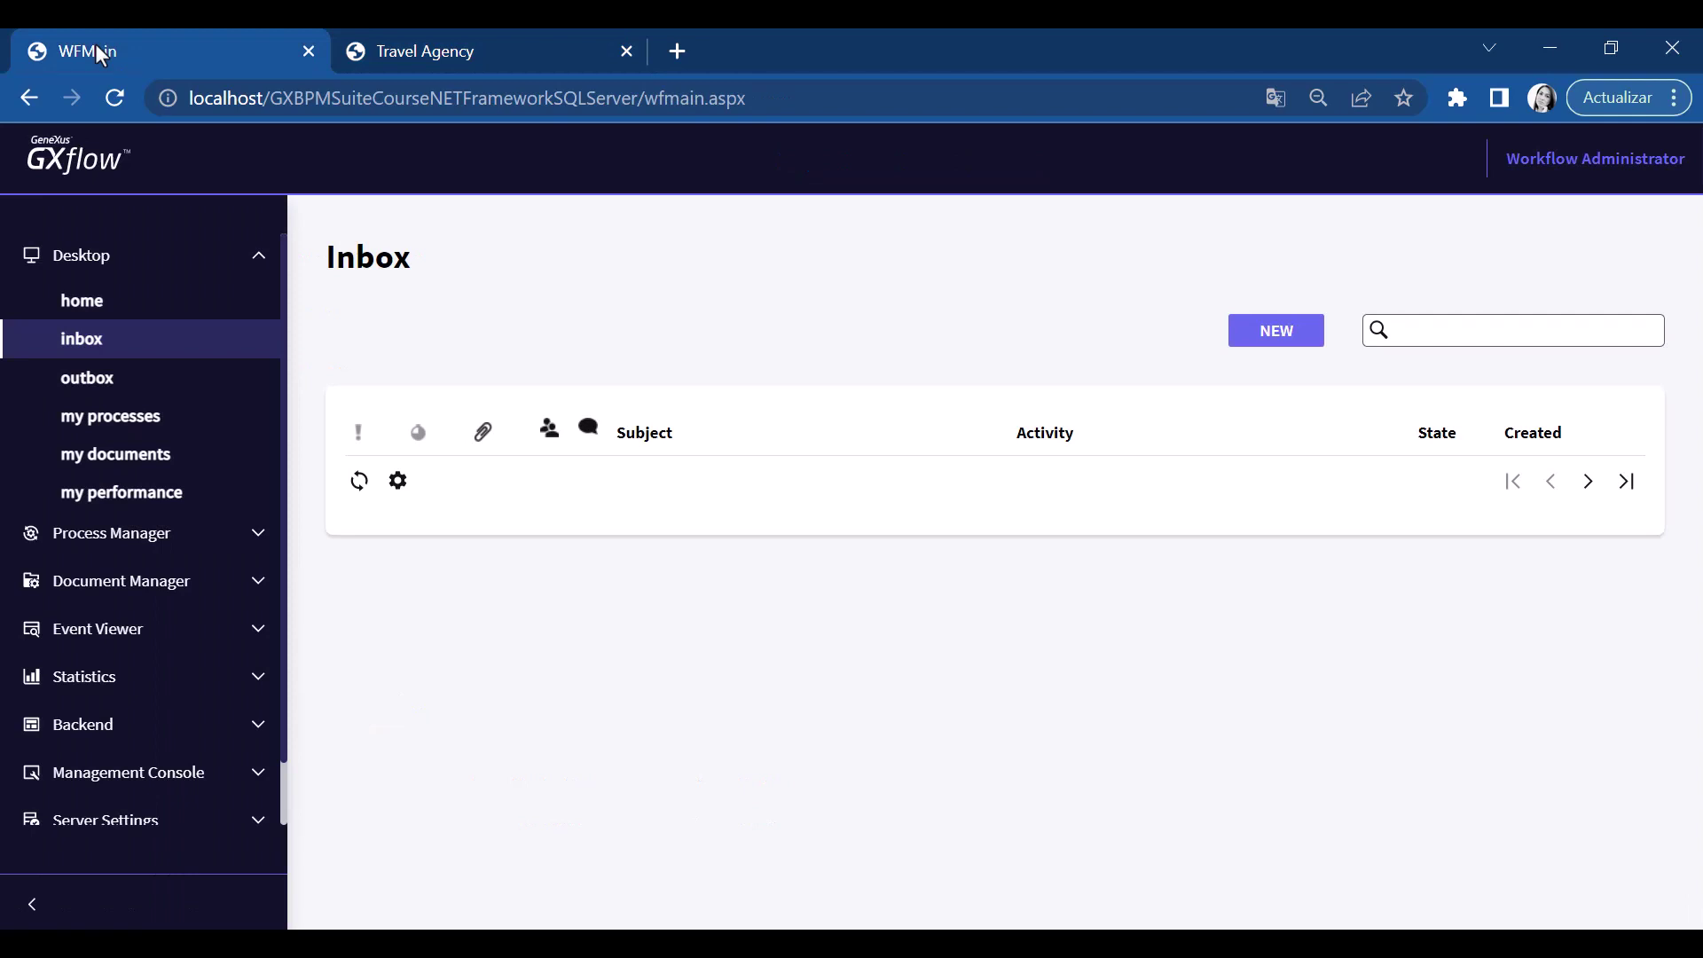
click(117, 99)
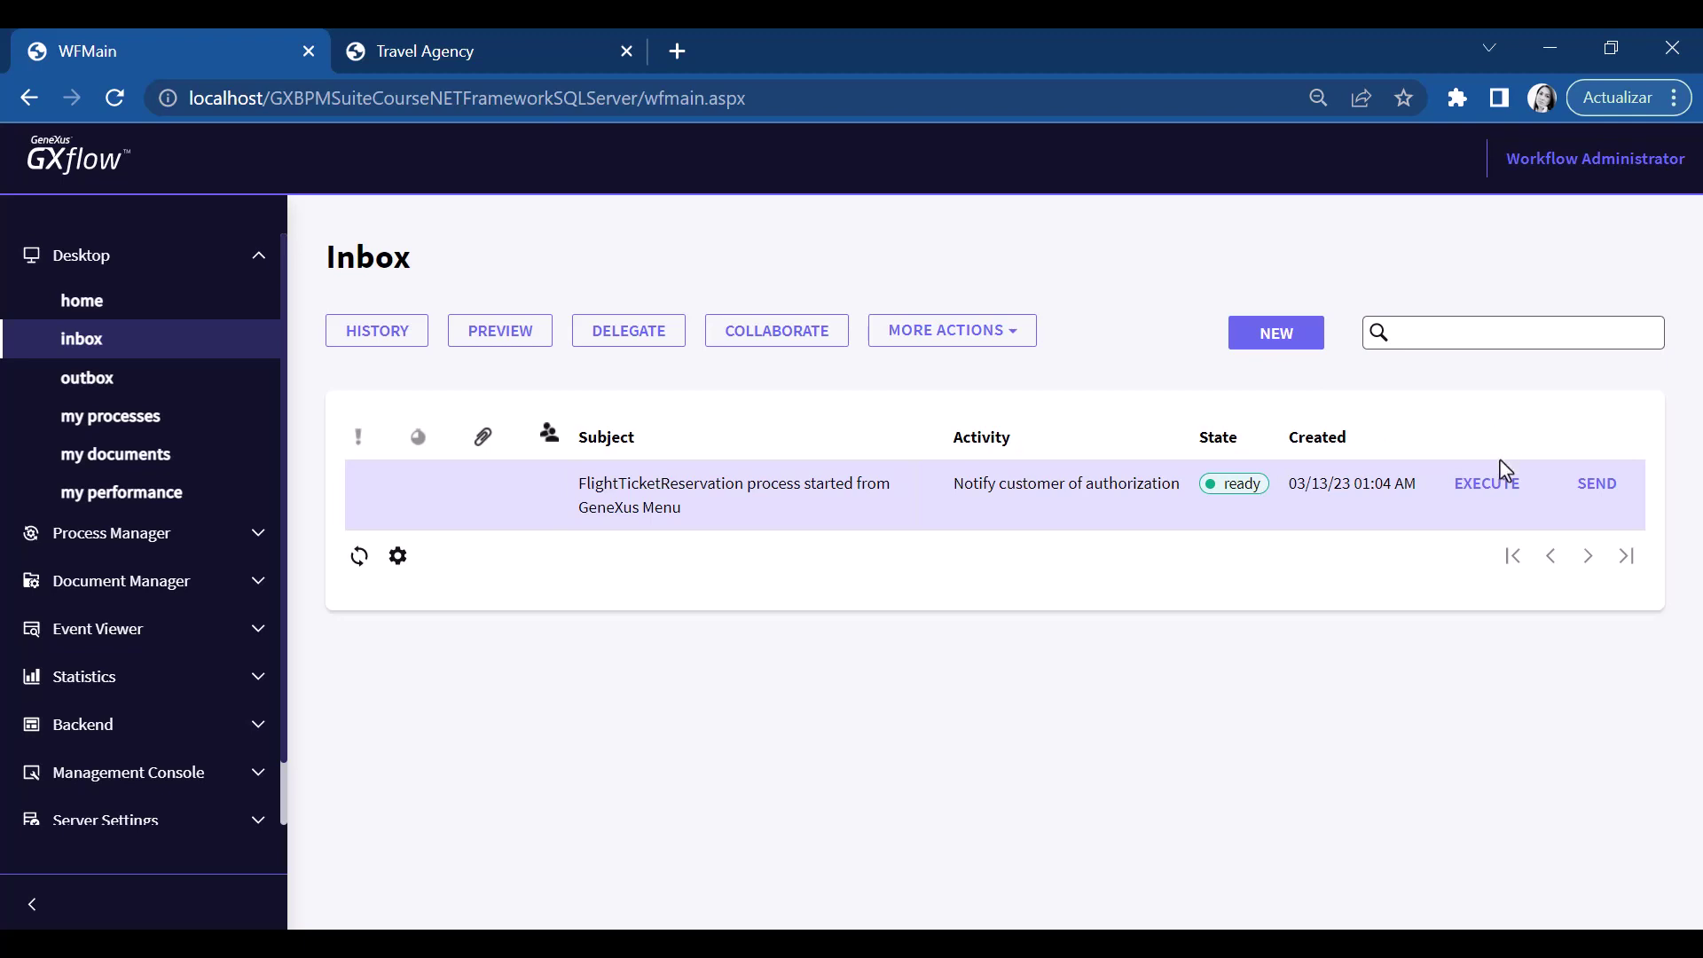
click(1488, 485)
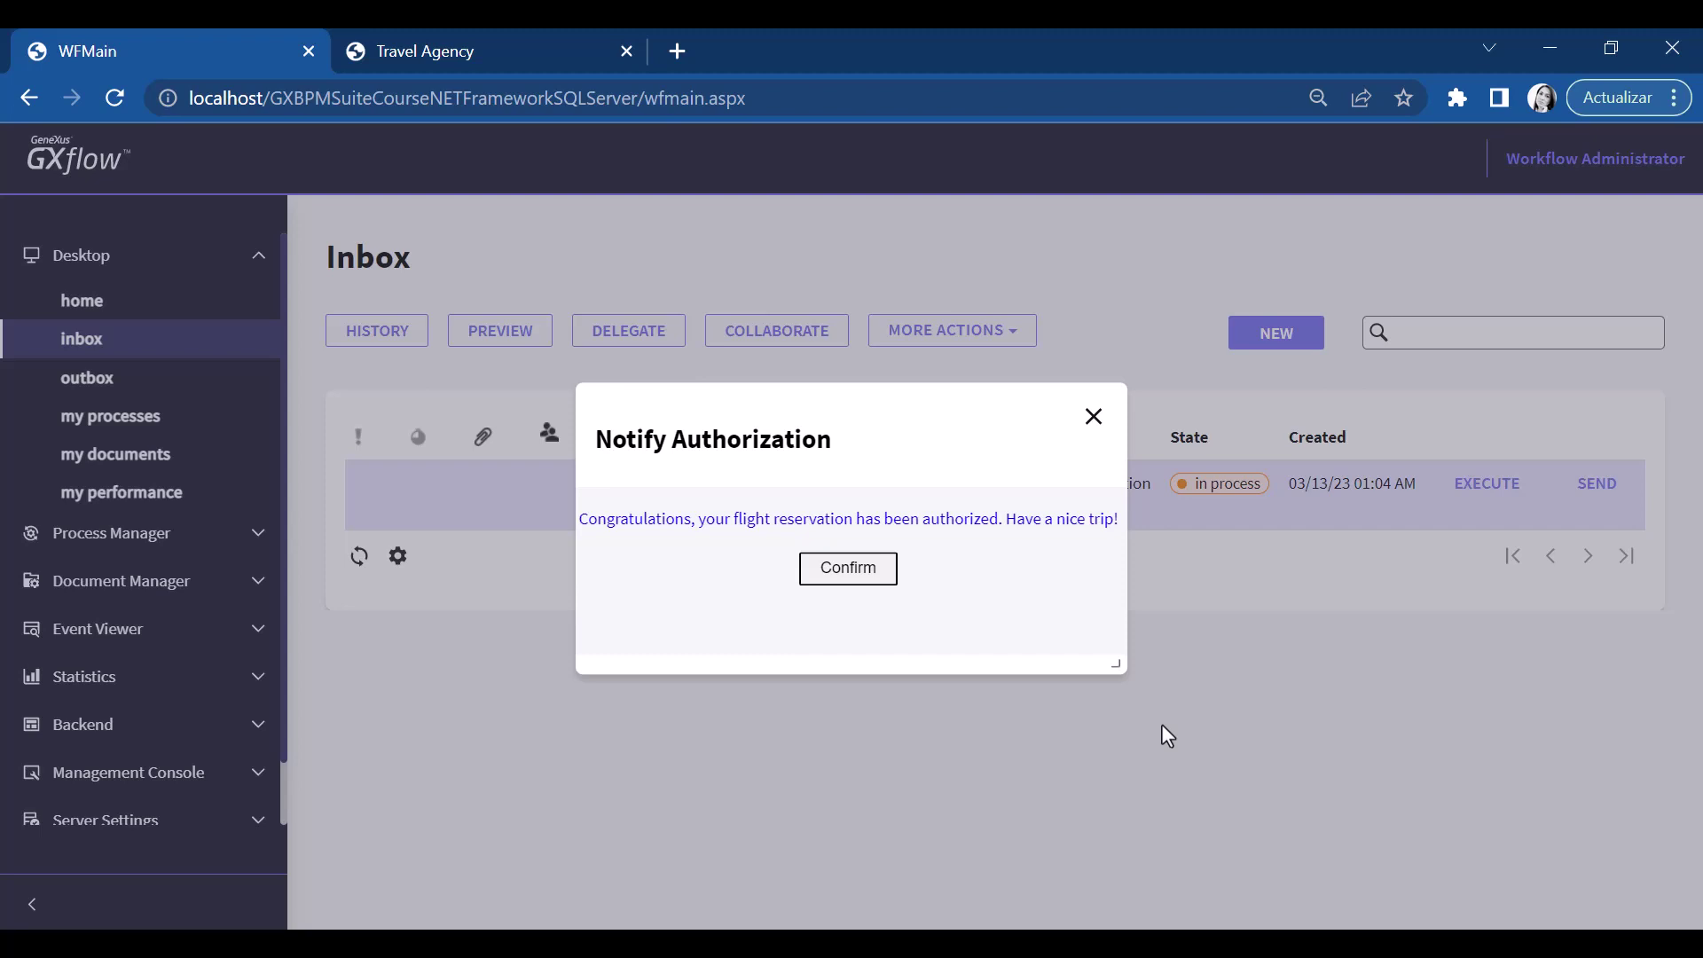
click(849, 572)
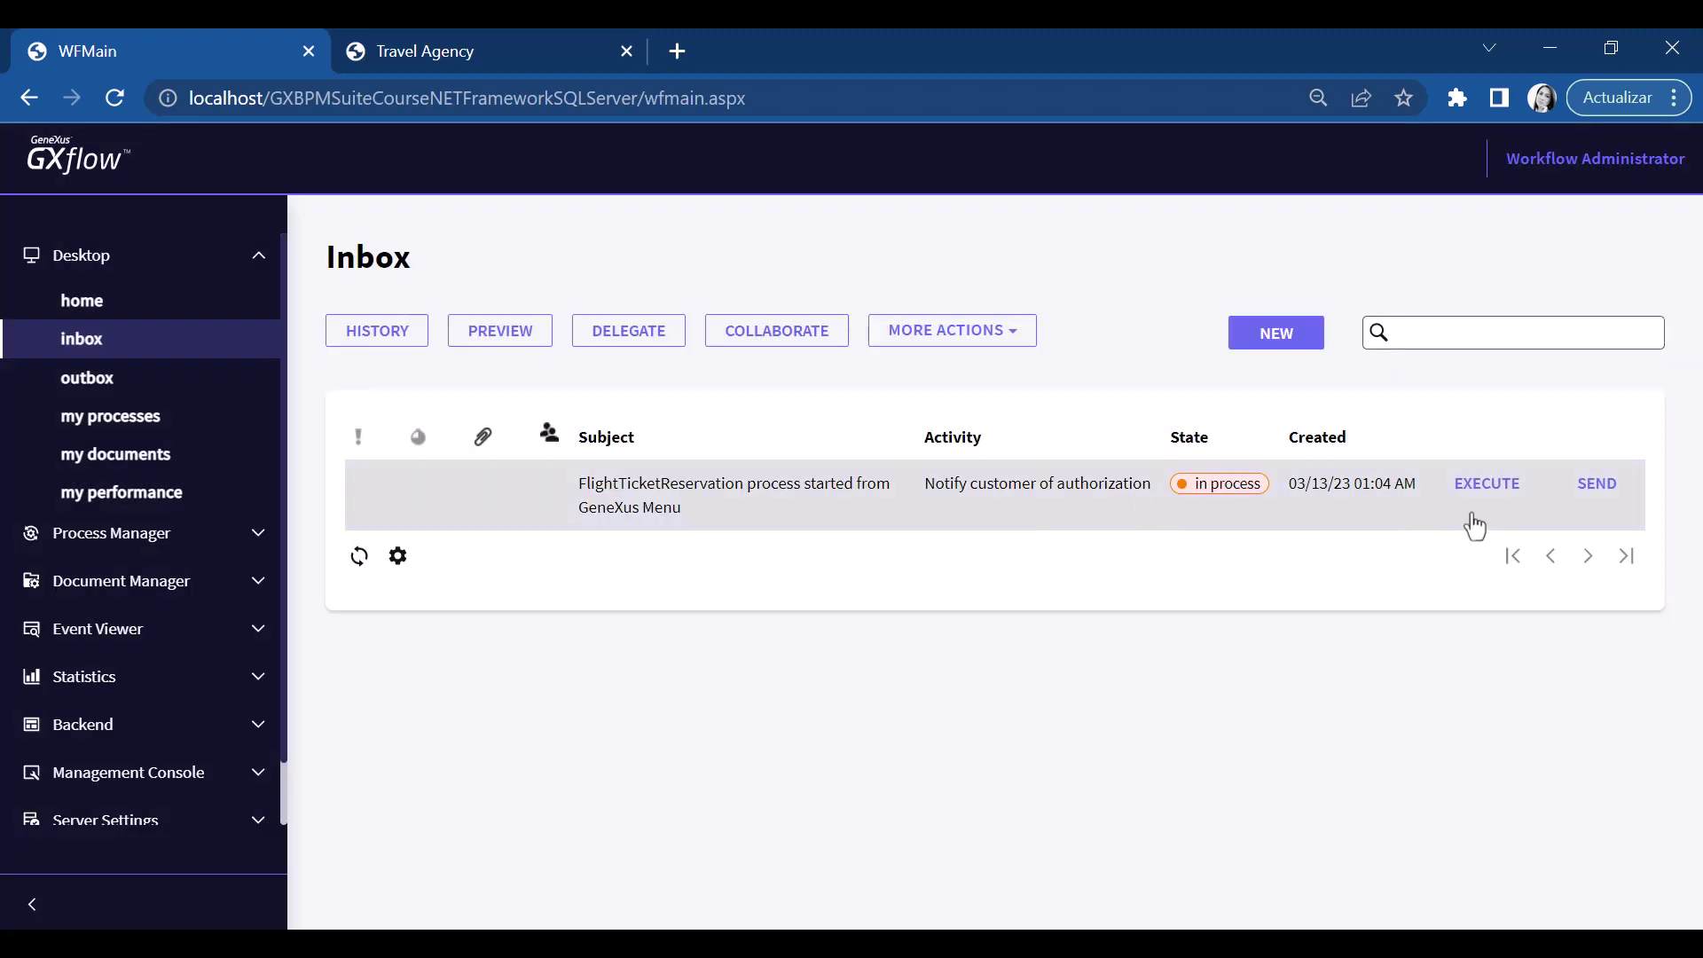
click(1596, 484)
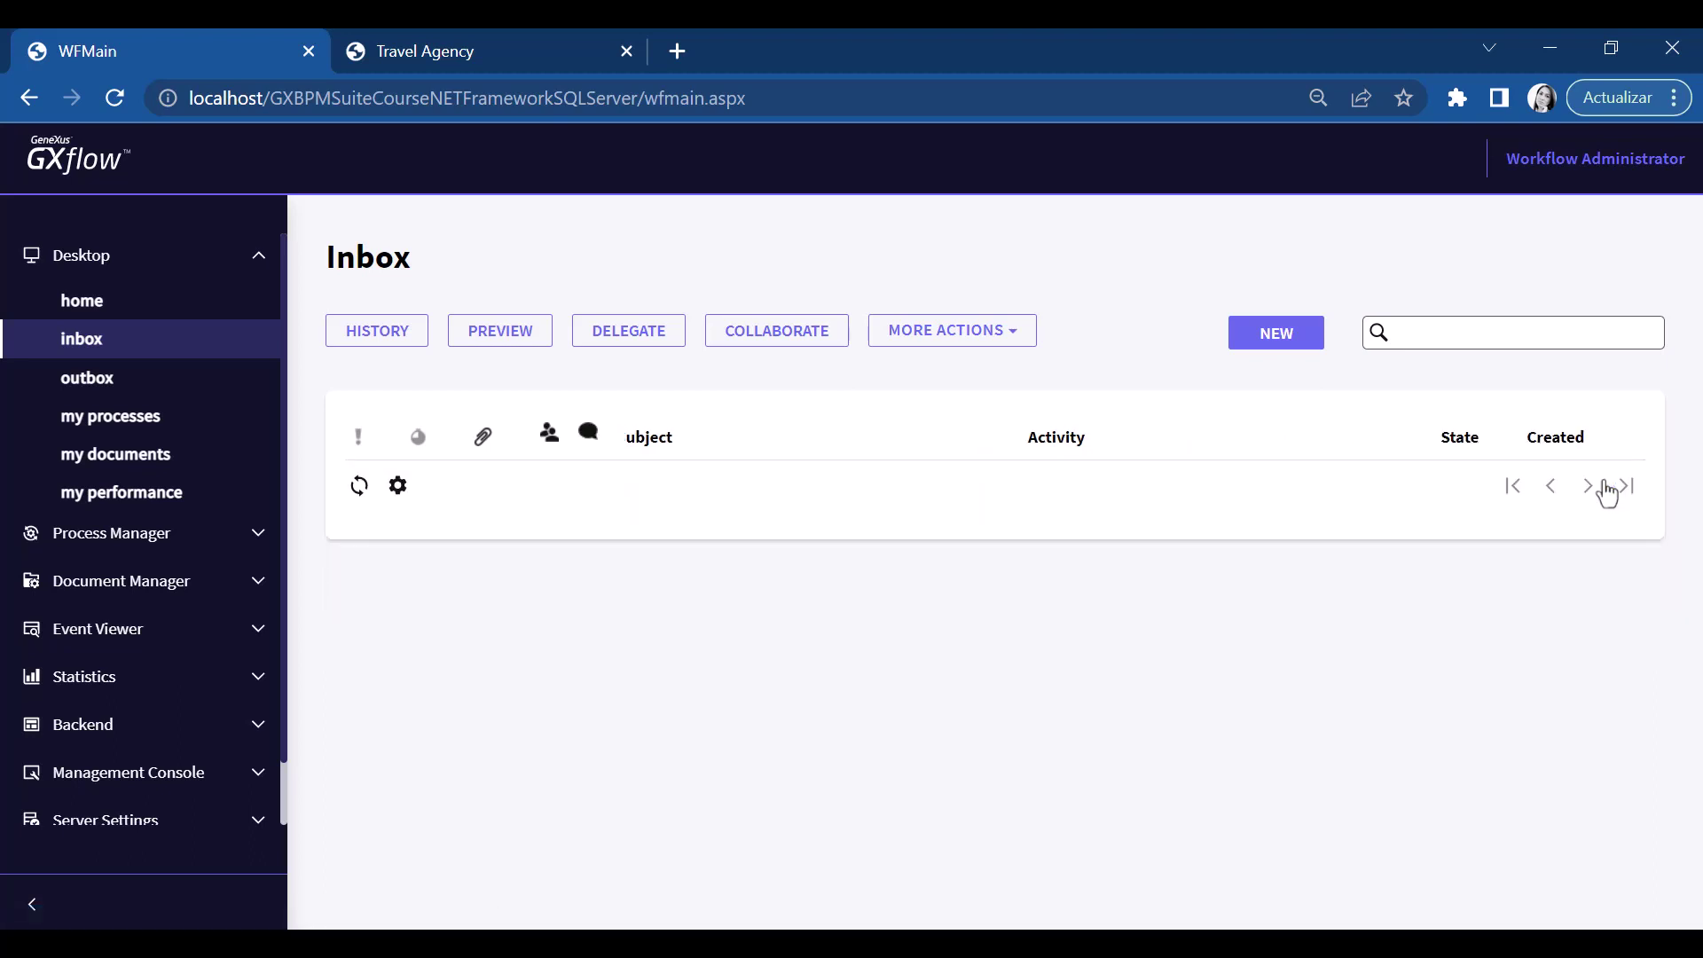